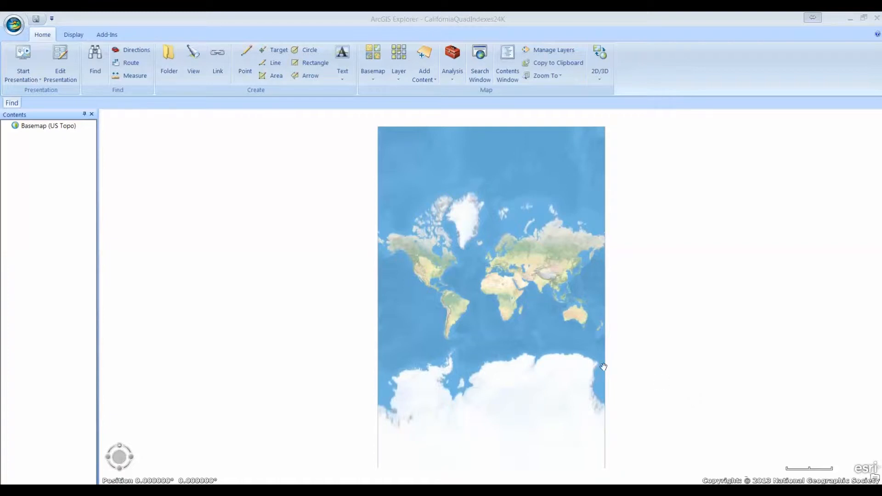
Save a copy of the map as CaliforniaQuadIndexes24K.nmf in the Projects folder under GIS_Data on drive C.
click(15, 24)
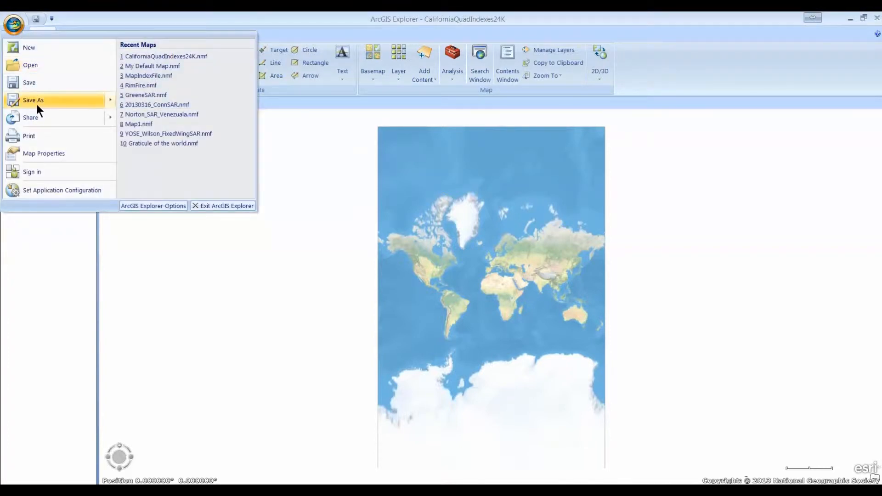
mouse_move(37, 102)
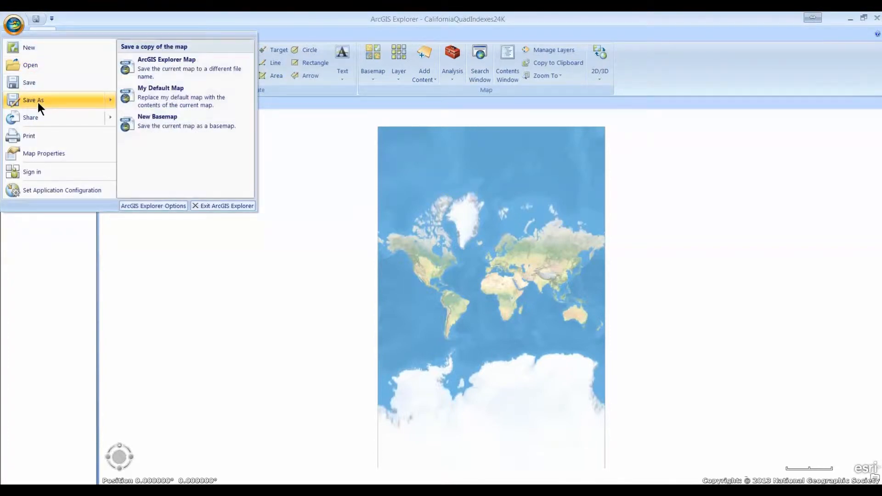
click(150, 64)
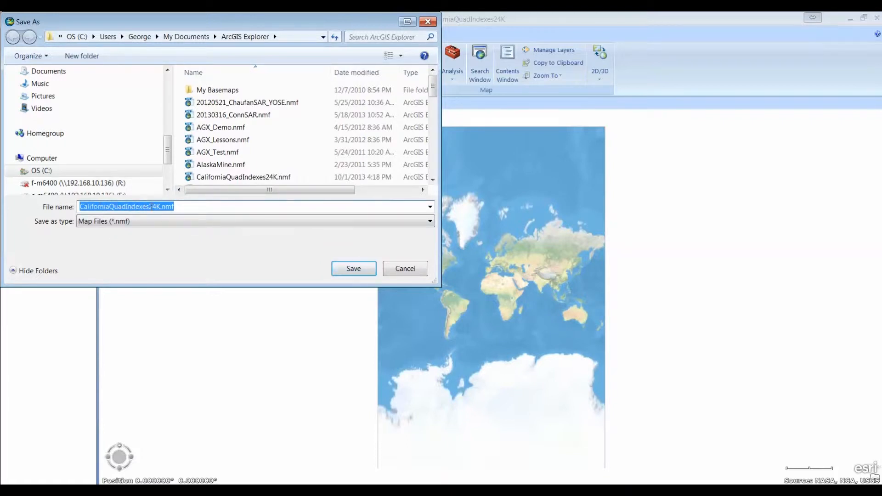
click(16, 171)
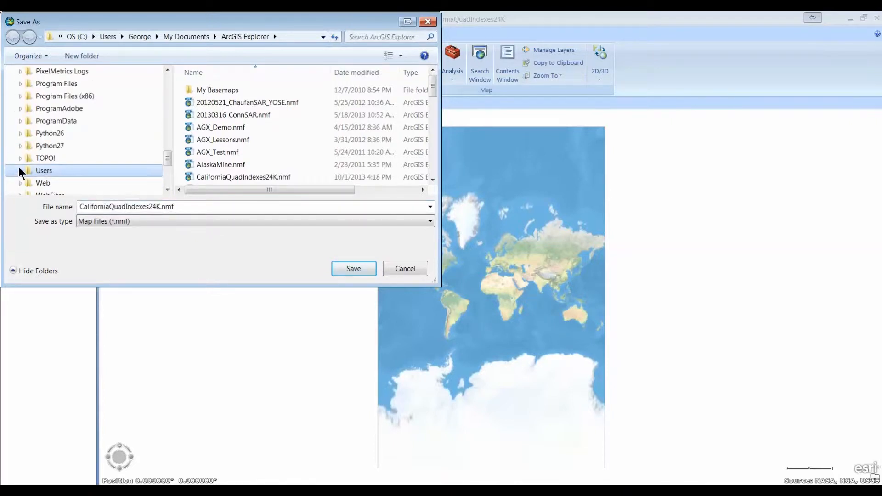
scroll(19, 150, down, 1)
scroll(18, 150, up, 2)
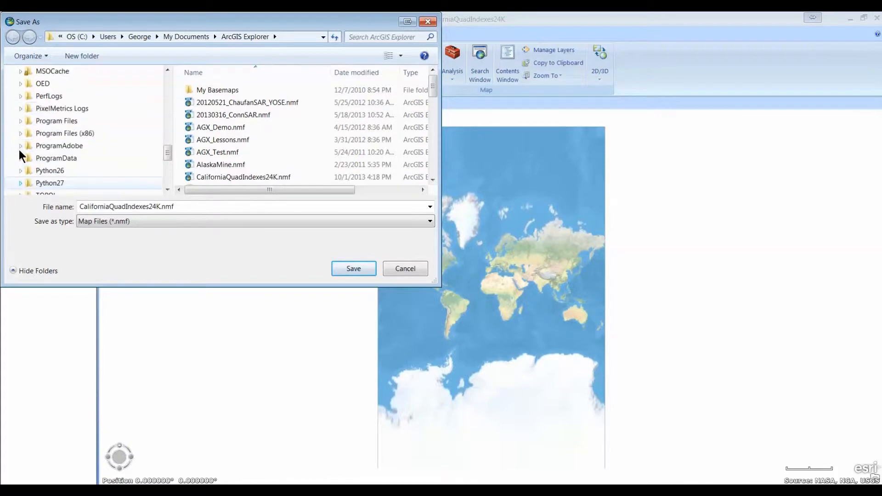
scroll(18, 149, up, 3)
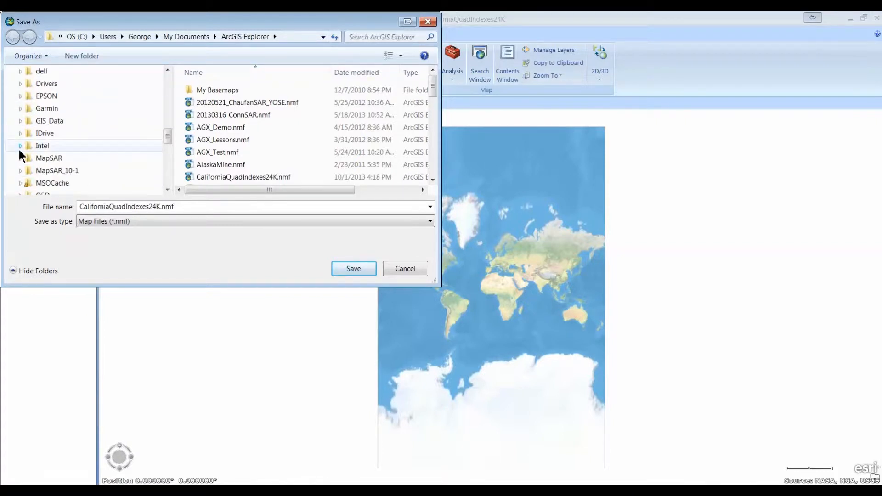
click(20, 121)
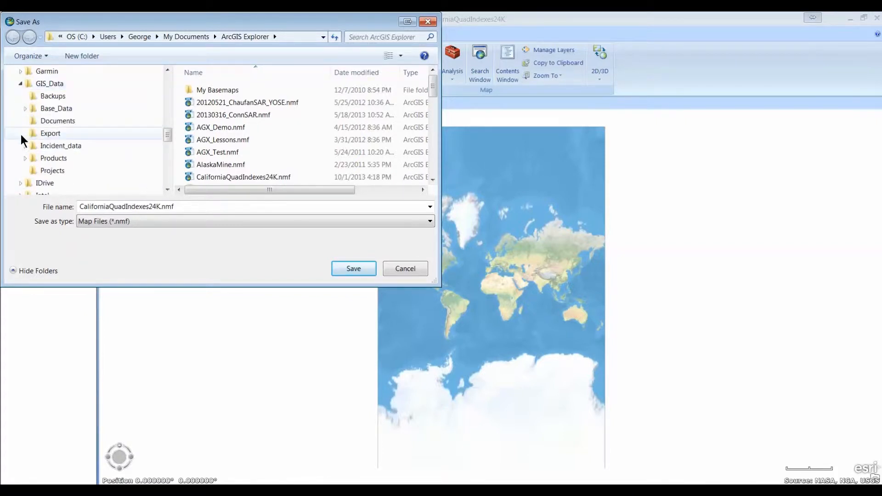
click(24, 158)
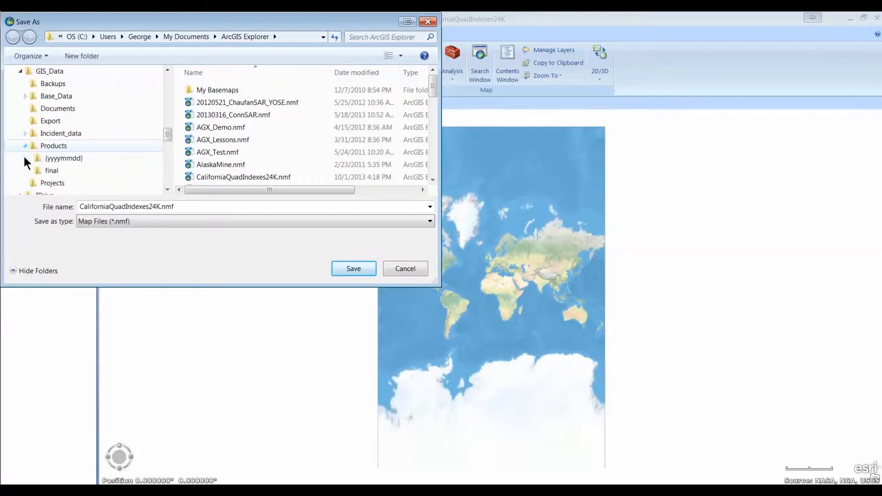
click(36, 183)
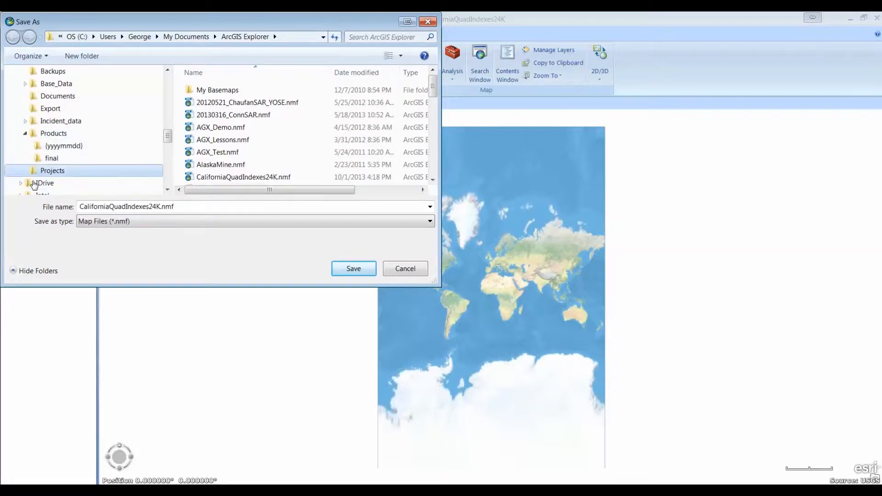
click(345, 267)
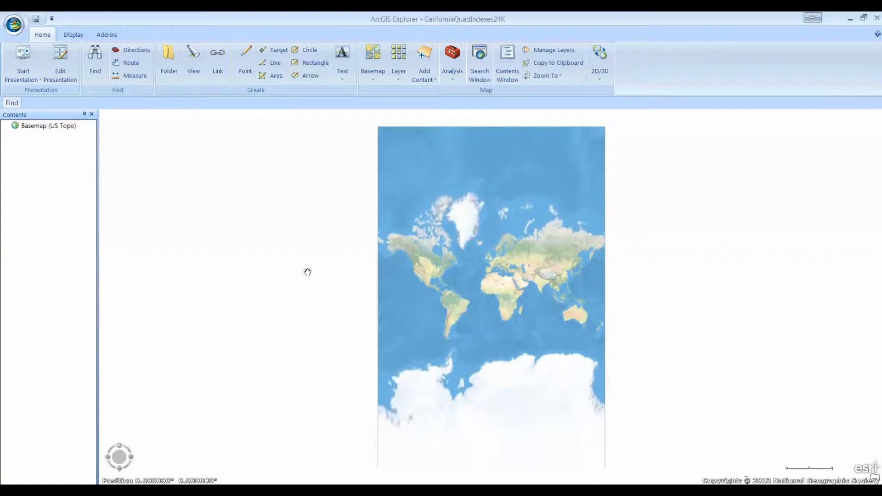
click(600, 77)
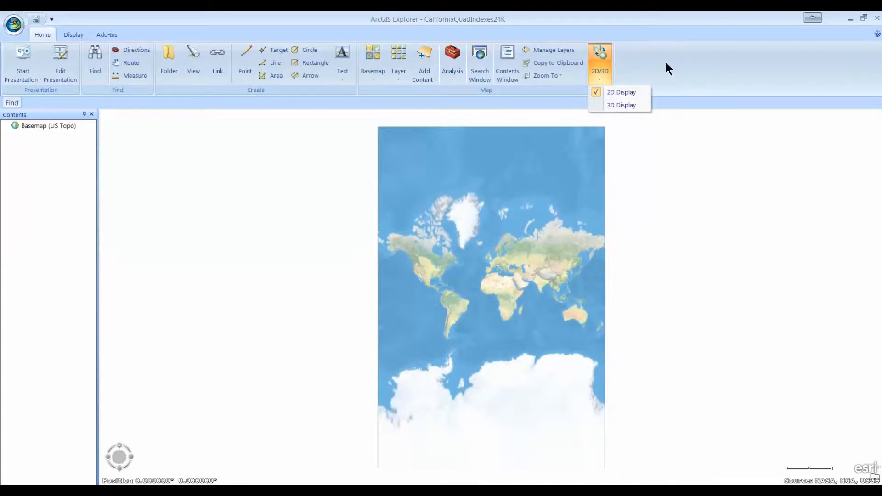
click(370, 76)
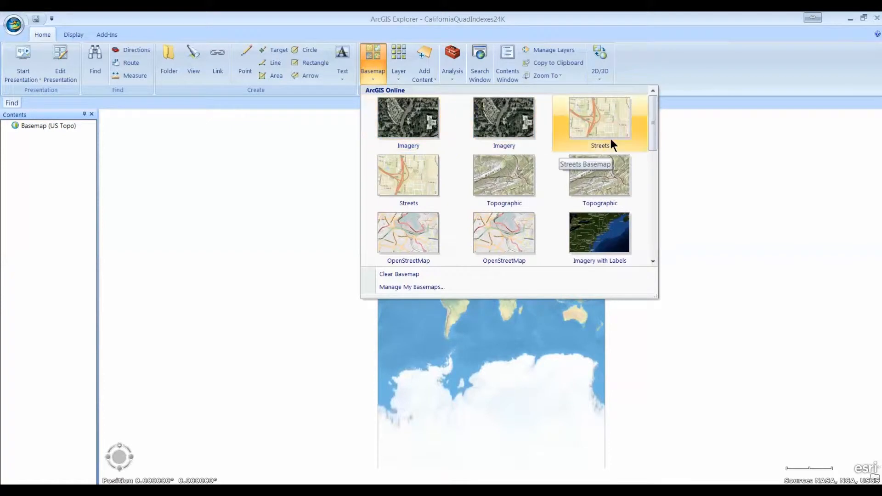
drag(651, 143, 643, 265)
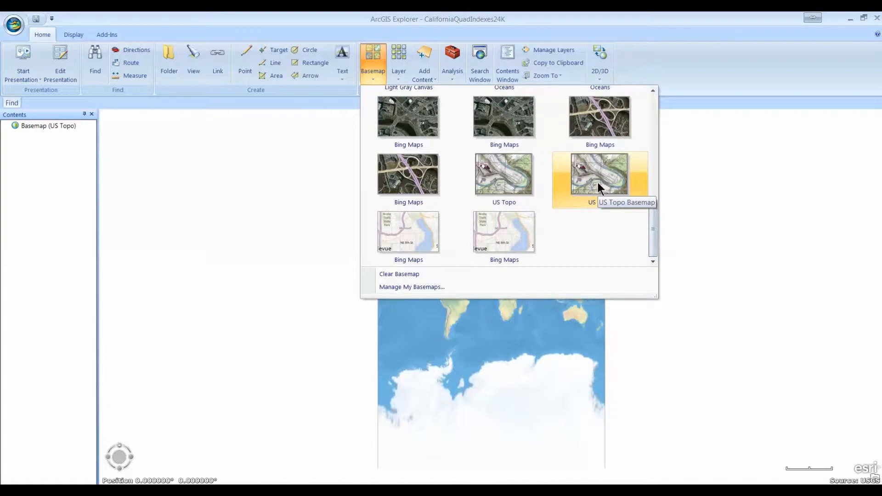
click(239, 207)
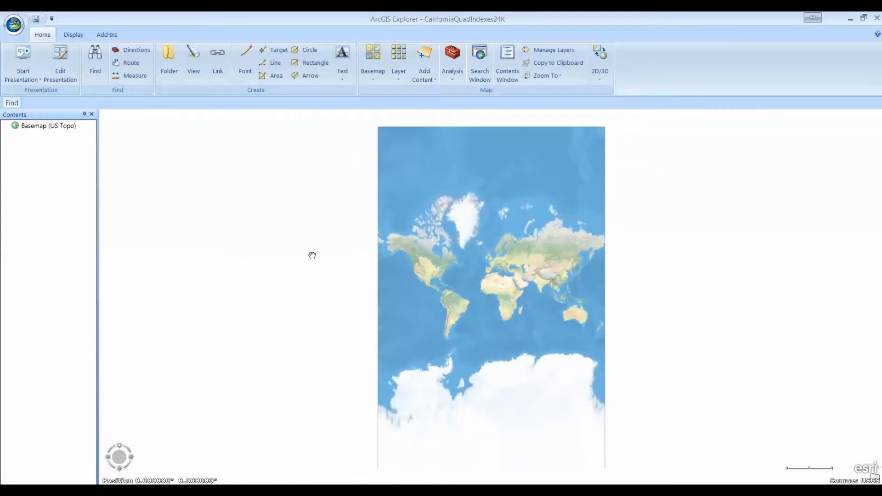
Zoom the map from the world extent in to Yosemite Valley, California, until the detailed green topographic sheets are displayed.
scroll(417, 278, up, 2)
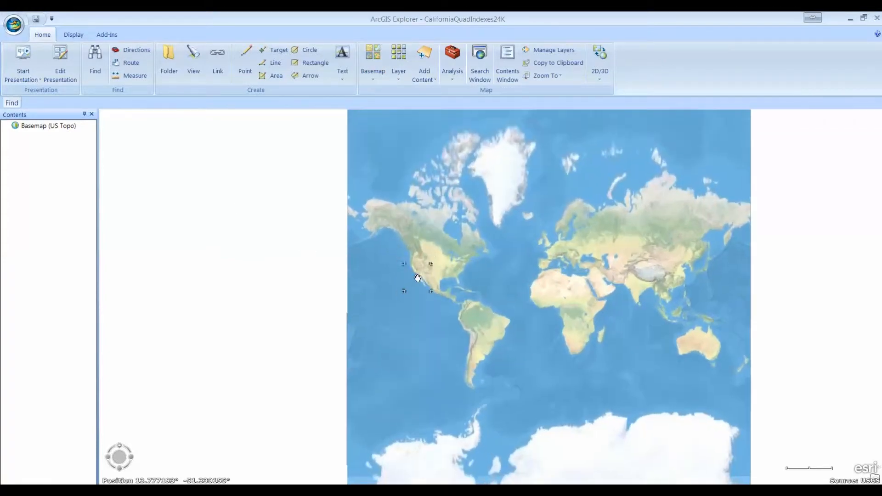
scroll(417, 278, up, 3)
scroll(406, 266, up, 3)
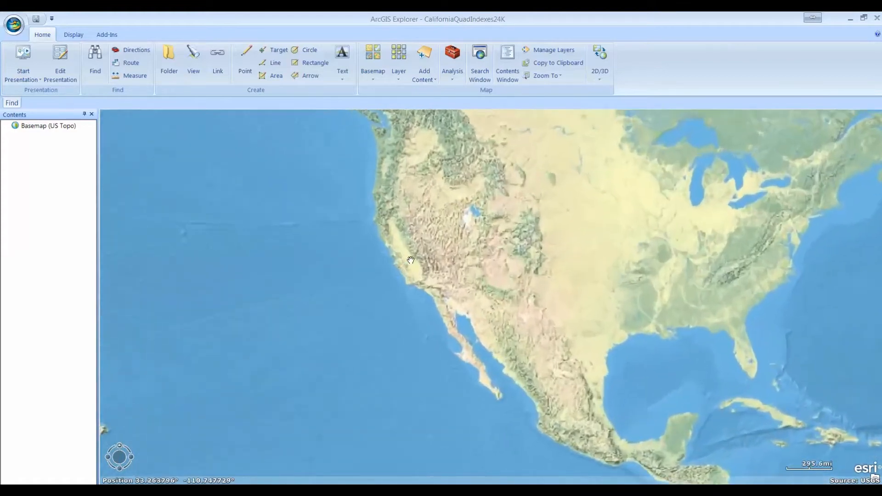
scroll(409, 257, up, 4)
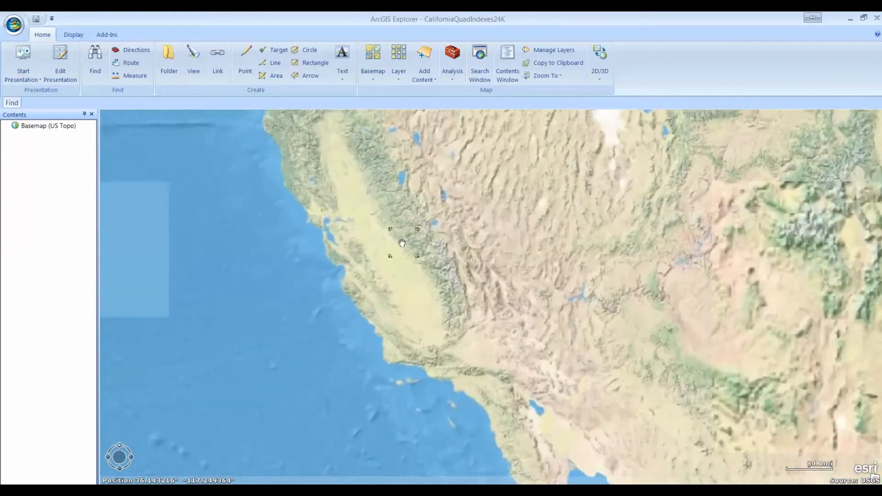
scroll(401, 243, up, 4)
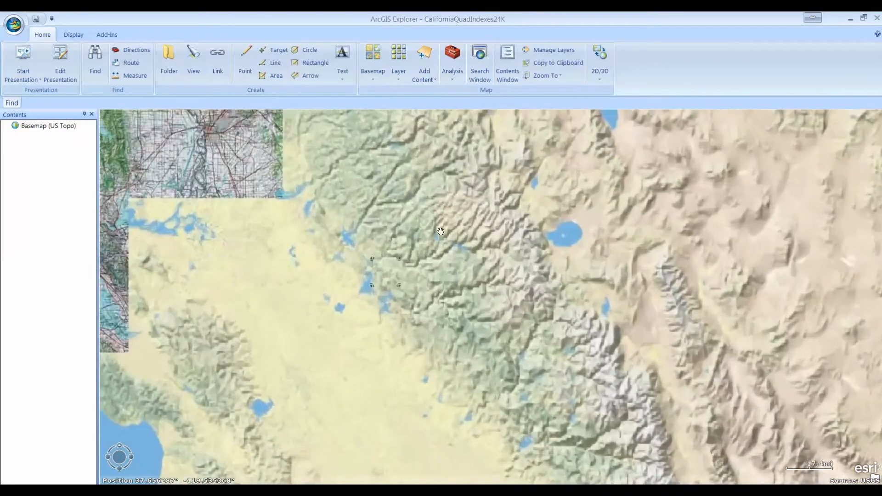
scroll(440, 231, up, 2)
scroll(381, 271, up, 3)
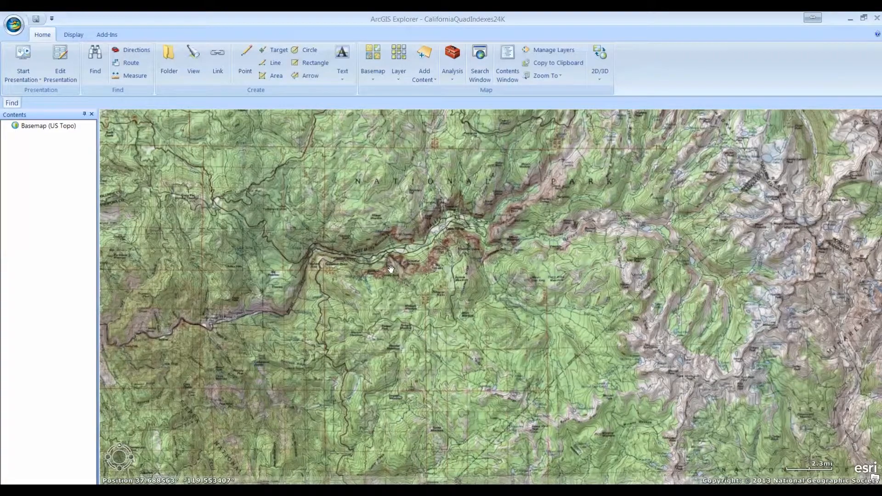
scroll(390, 269, down, 1)
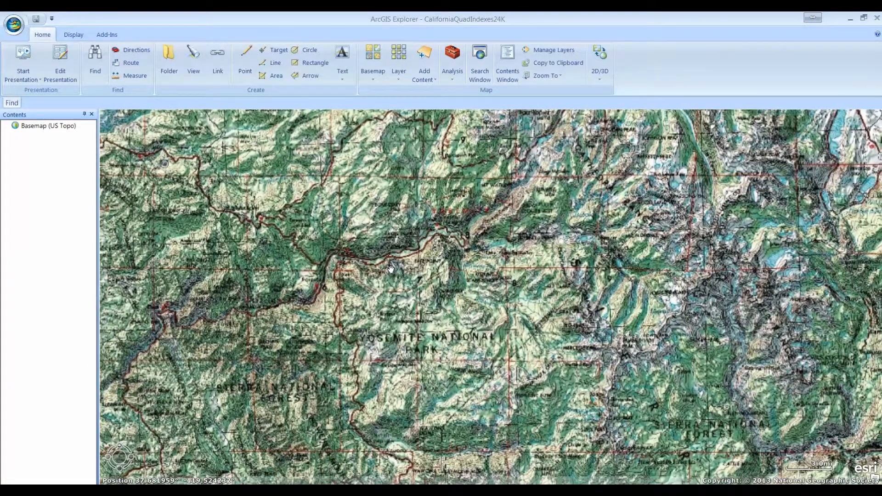
scroll(390, 269, up, 1)
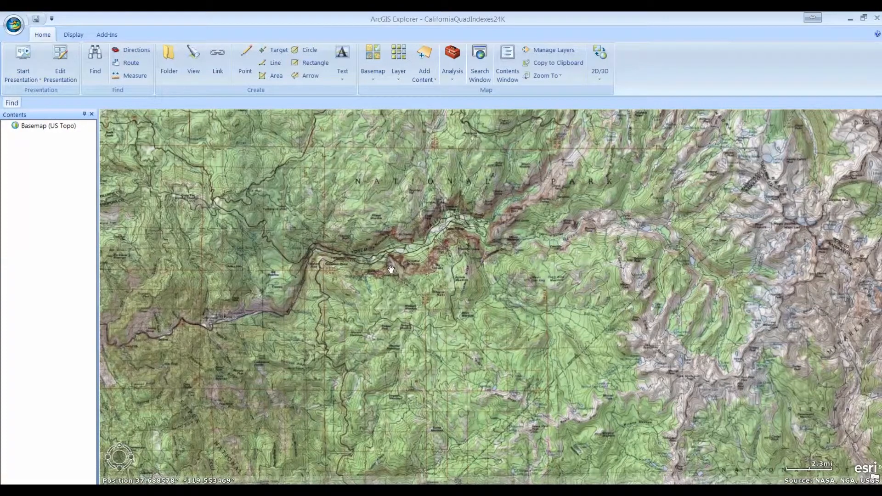
scroll(391, 270, up, 1)
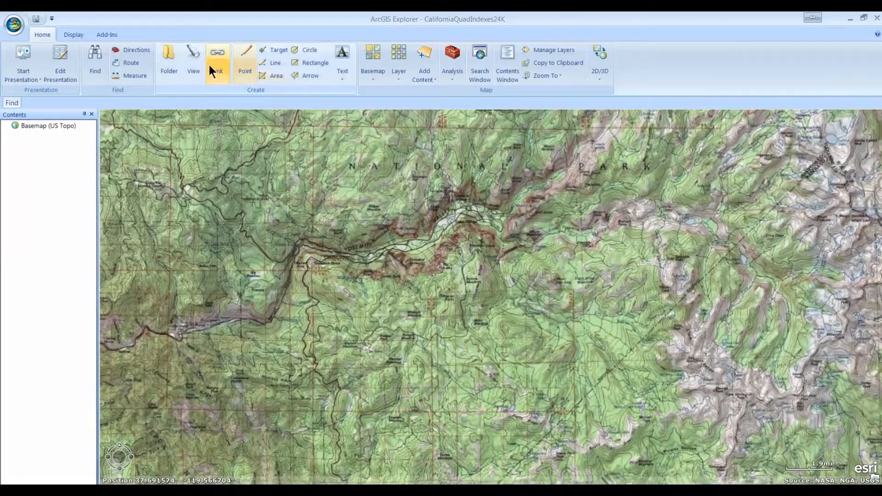
Place a point note in Yosemite Valley, title it Map Point, and close its popup.
click(242, 65)
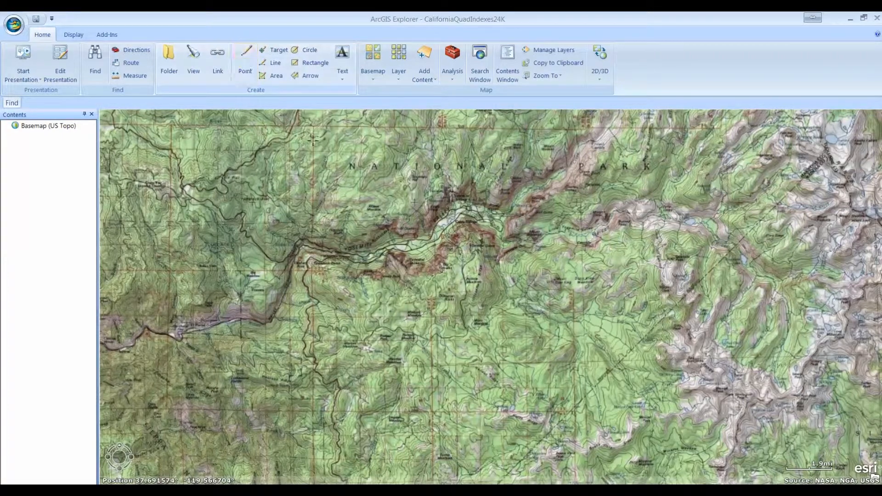
click(401, 245)
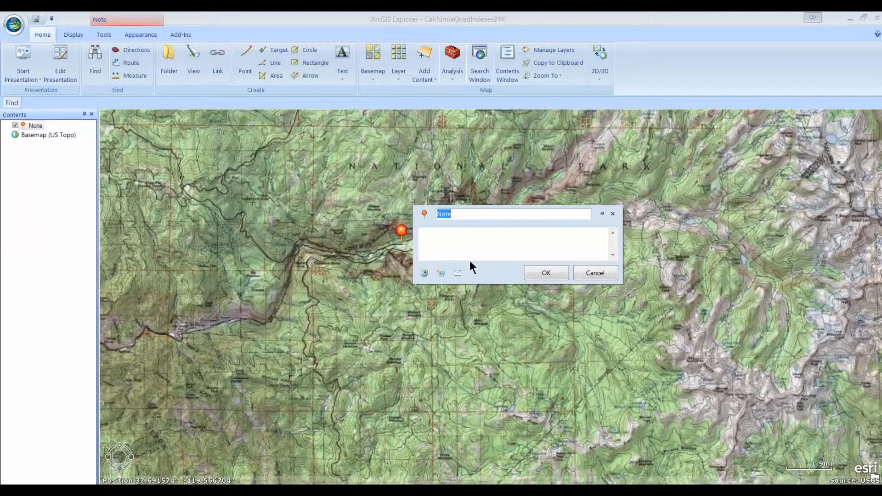
text(Map Point)
click(551, 276)
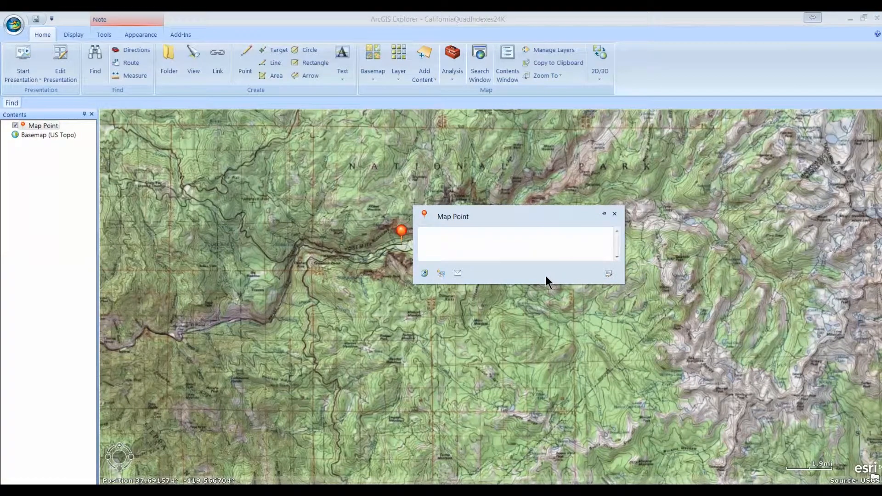
click(614, 214)
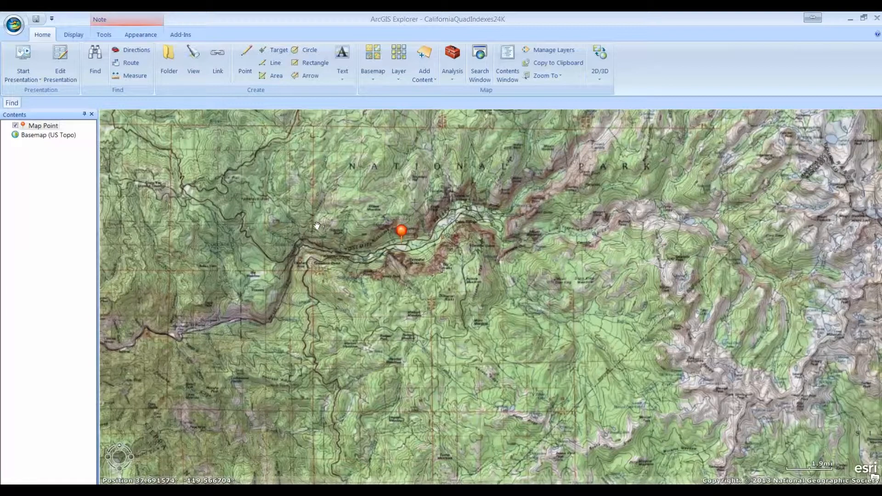
Store the current map extent as a view named Yosemite Valley.
click(191, 59)
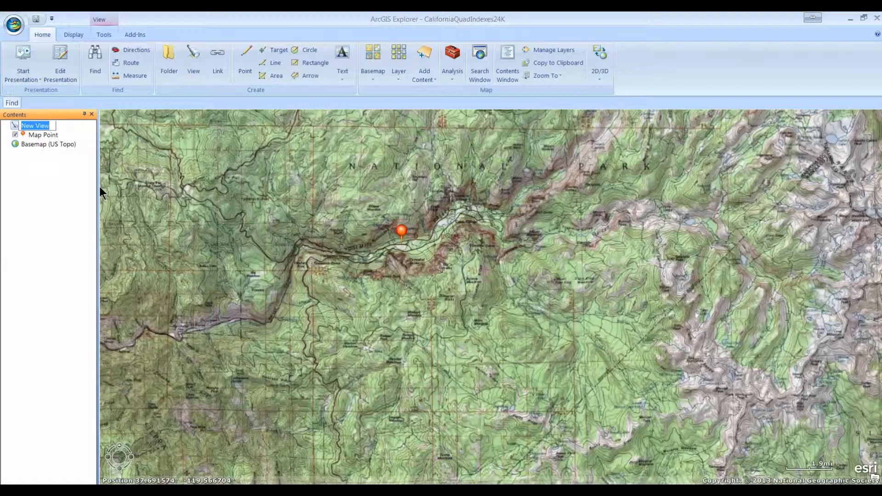
text(Yosemite Valley)
key(Return)
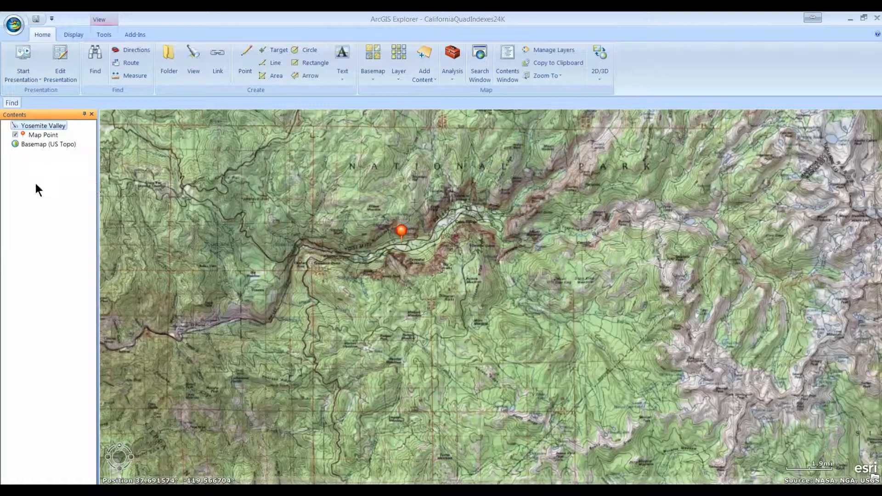
Test the saved Yosemite Valley view by zooming out and going back to it.
scroll(408, 334, down, 5)
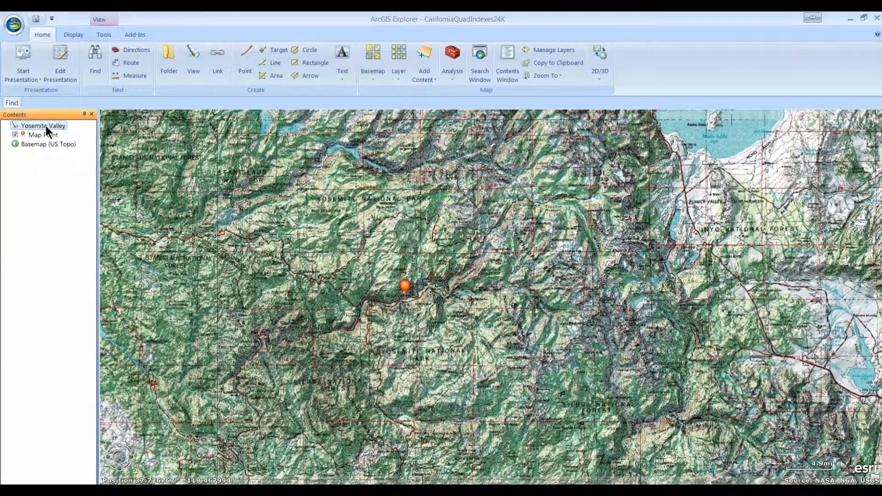
right_click(45, 125)
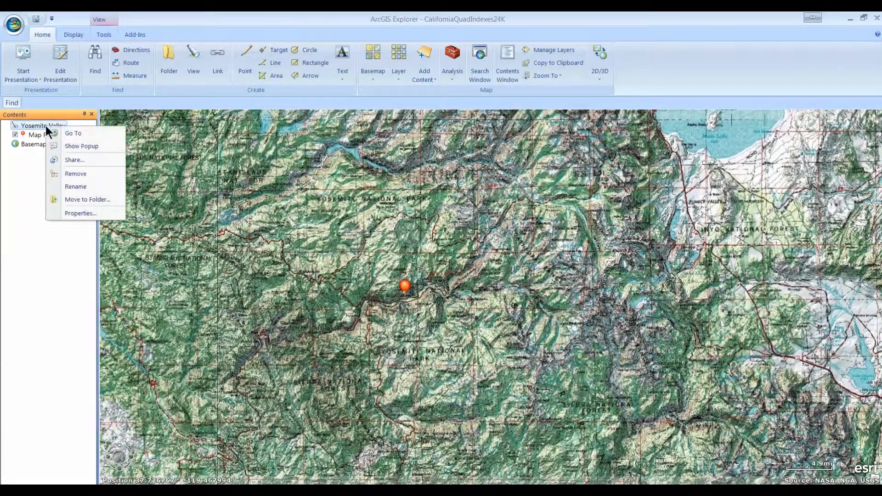
click(73, 133)
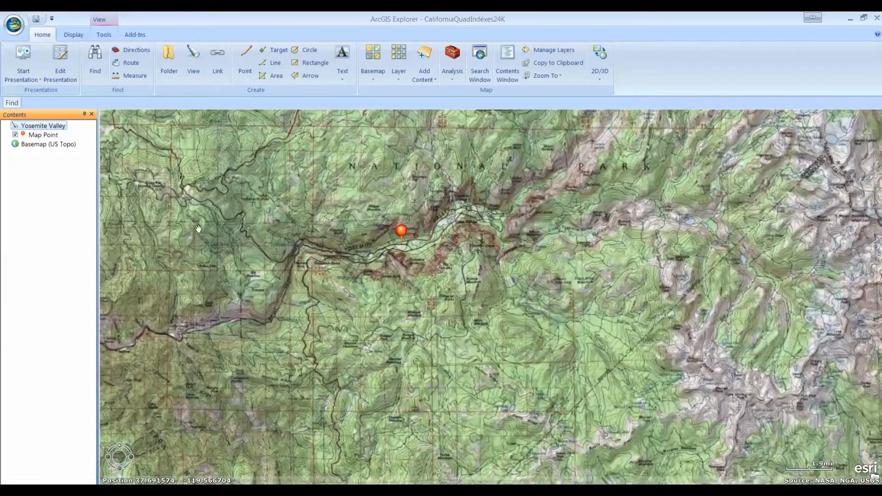
Pan away from the valley, go back to the Map Point note, and save the map.
drag(238, 263, 782, 264)
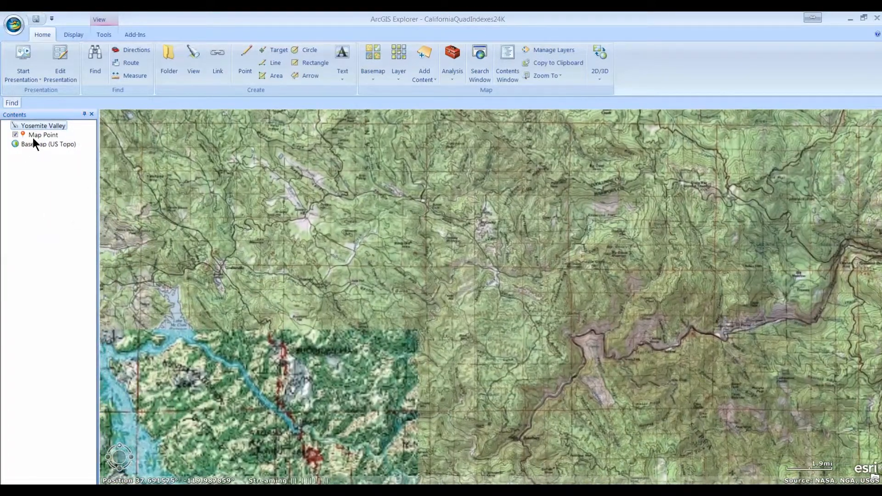
right_click(29, 135)
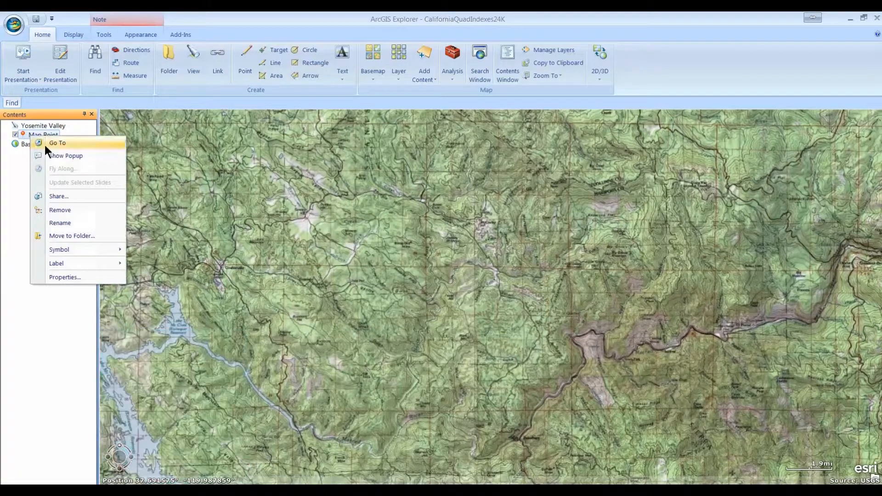
click(45, 145)
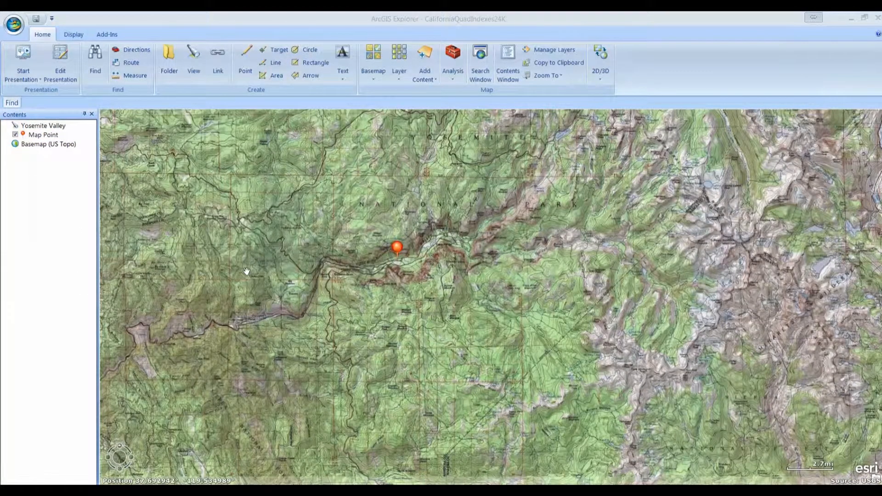
click(35, 17)
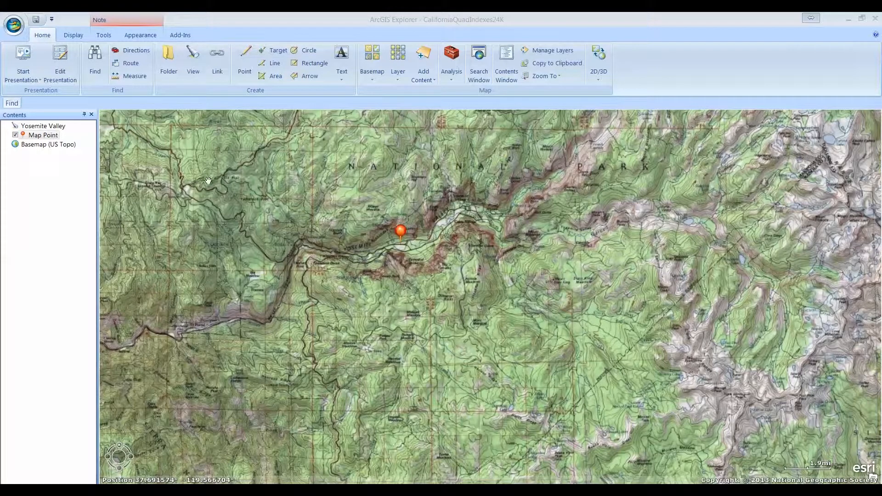
Add the drg24.shp shapefile from C:\GIS_Data\Base_Data\topo_maps to the map.
click(421, 75)
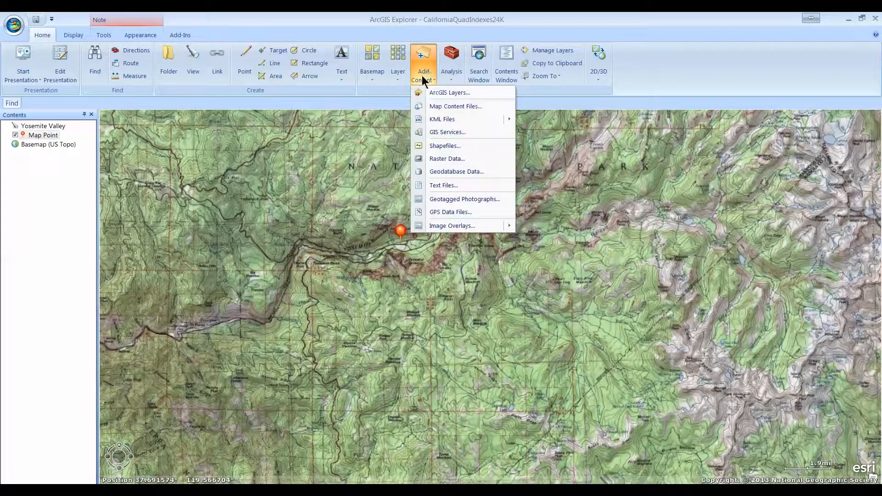
click(421, 146)
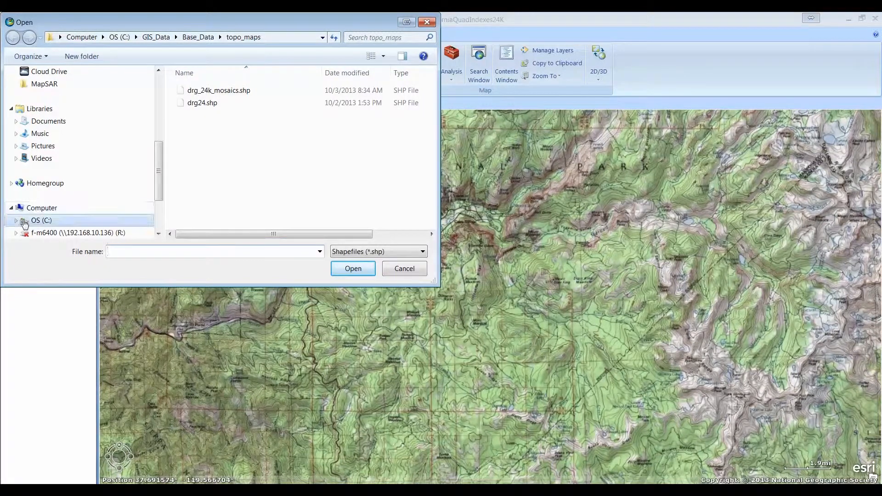
click(16, 221)
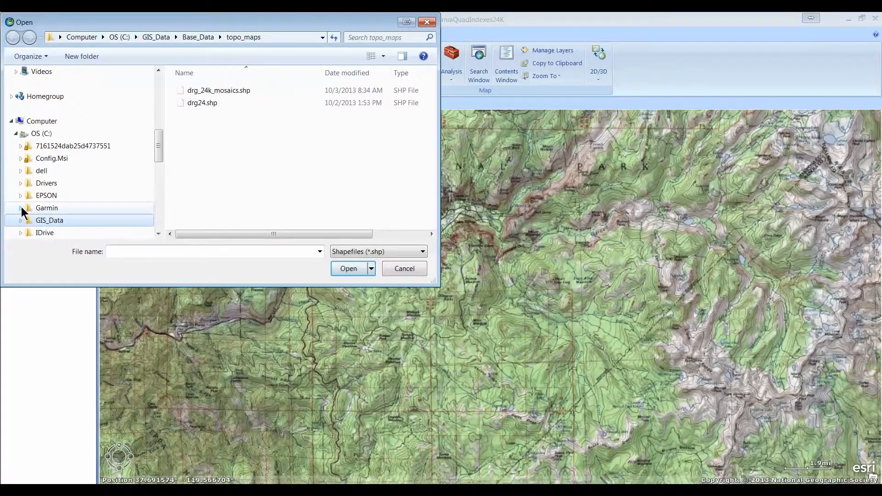
click(21, 221)
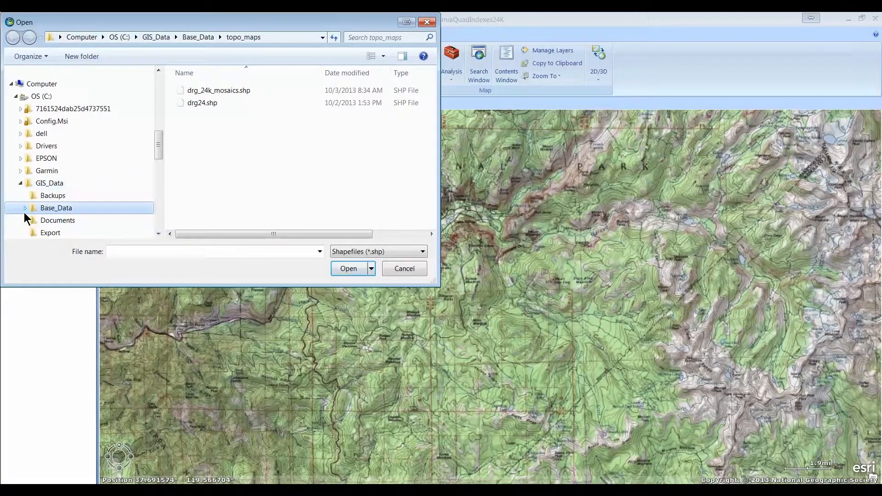
click(25, 208)
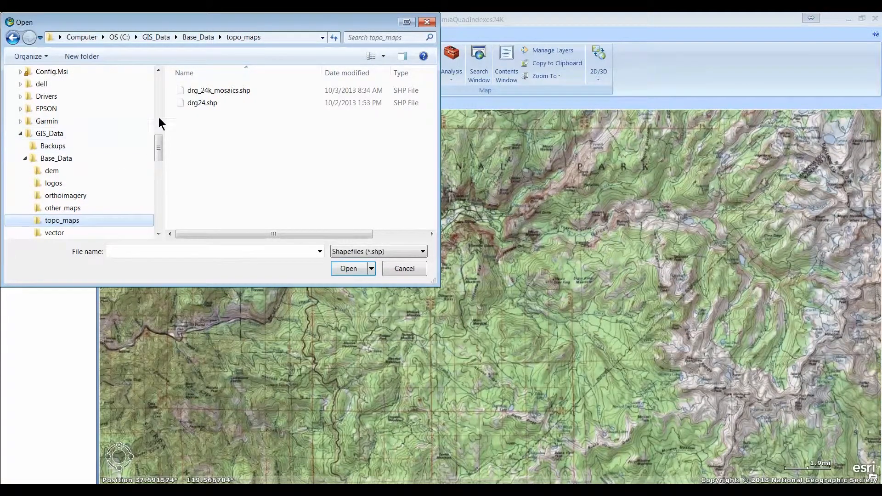
click(183, 103)
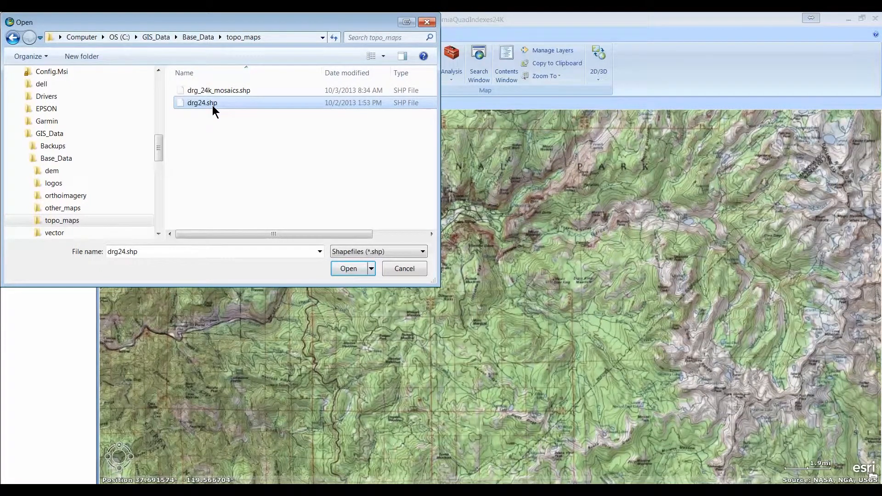
click(347, 269)
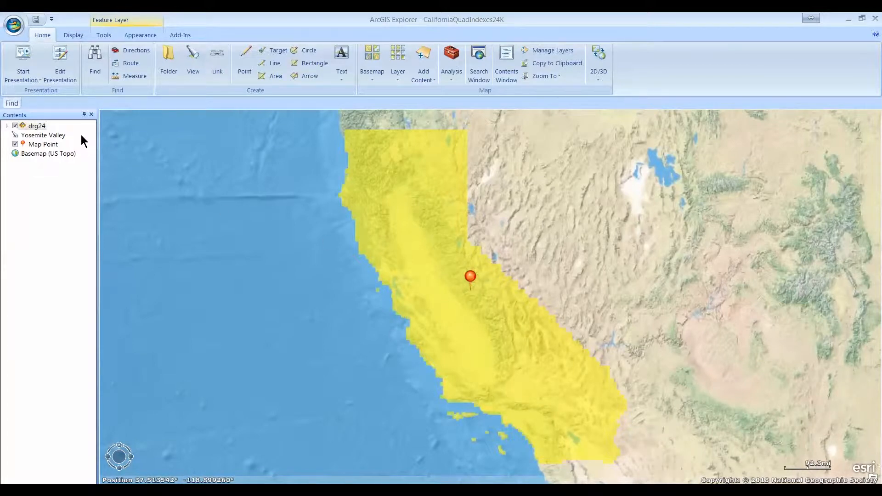
Collapse the Contents window, bring it back into view, and pin it open again.
click(83, 114)
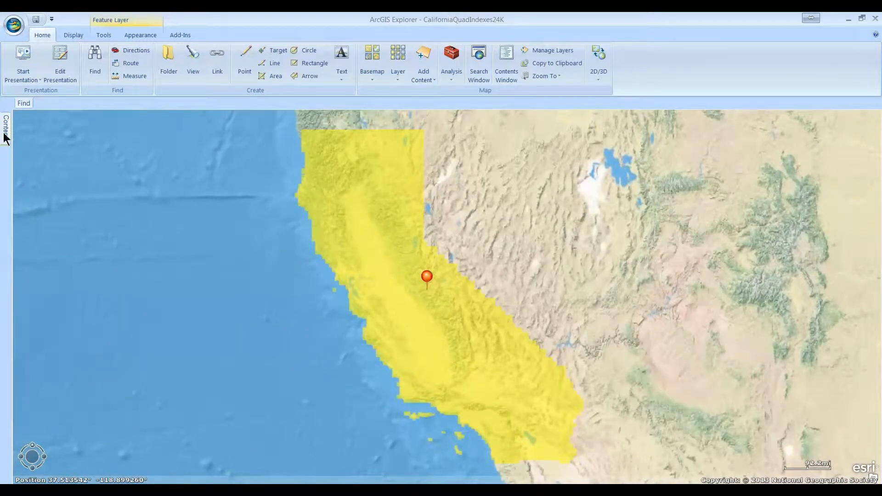
mouse_move(5, 138)
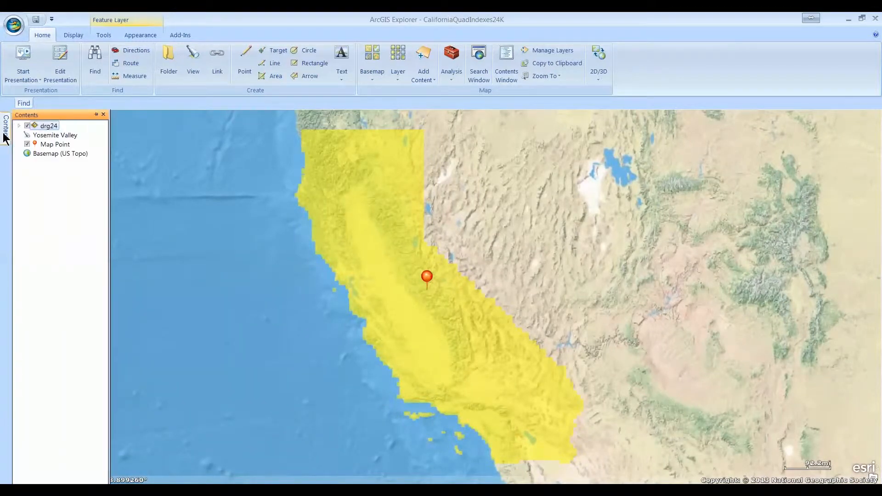
click(96, 115)
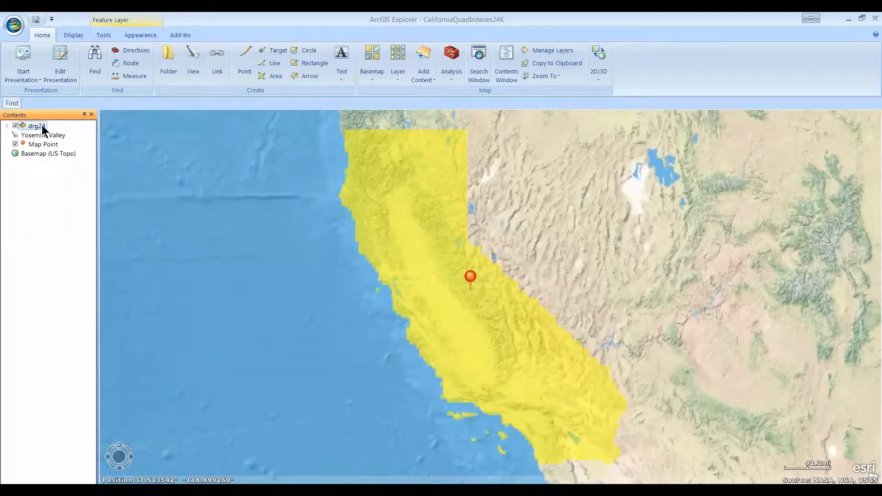
Expand the drg24 layer and change its symbol to the red outline fill.
click(7, 127)
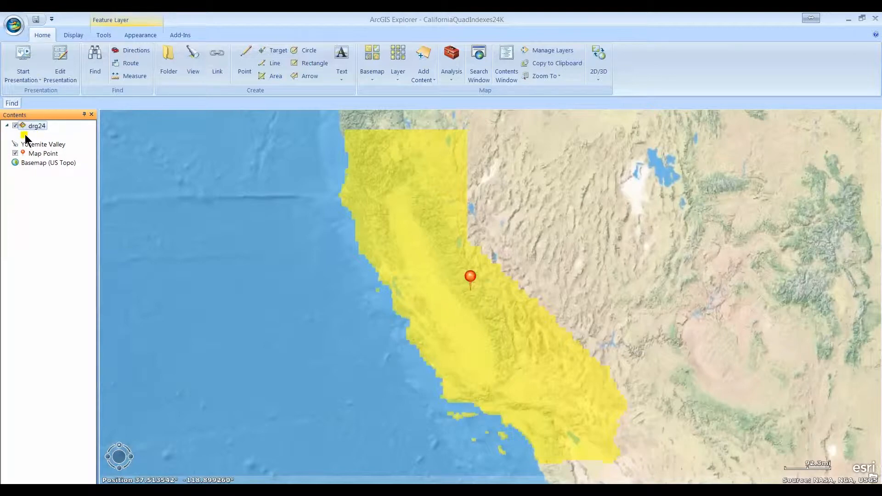
right_click(25, 138)
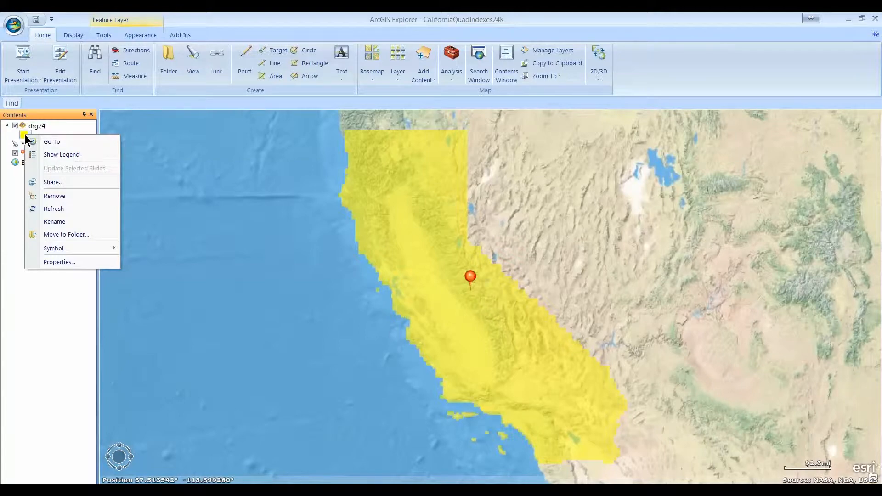
mouse_move(65, 251)
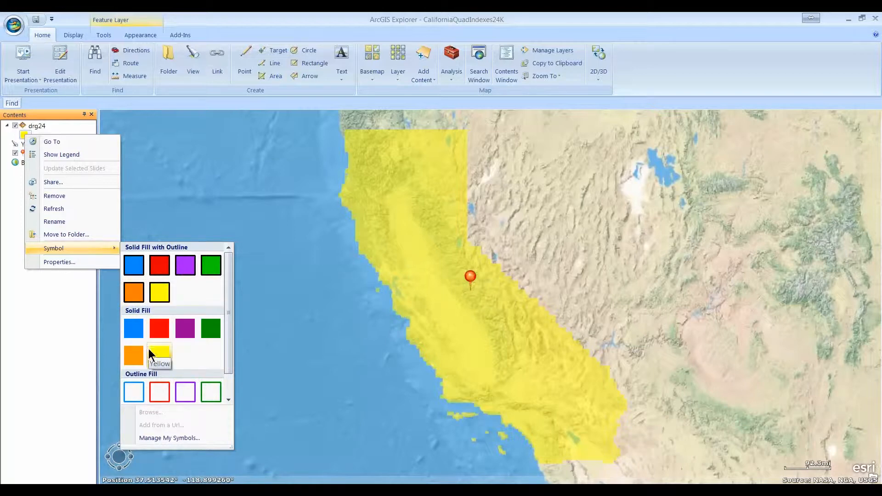
click(167, 392)
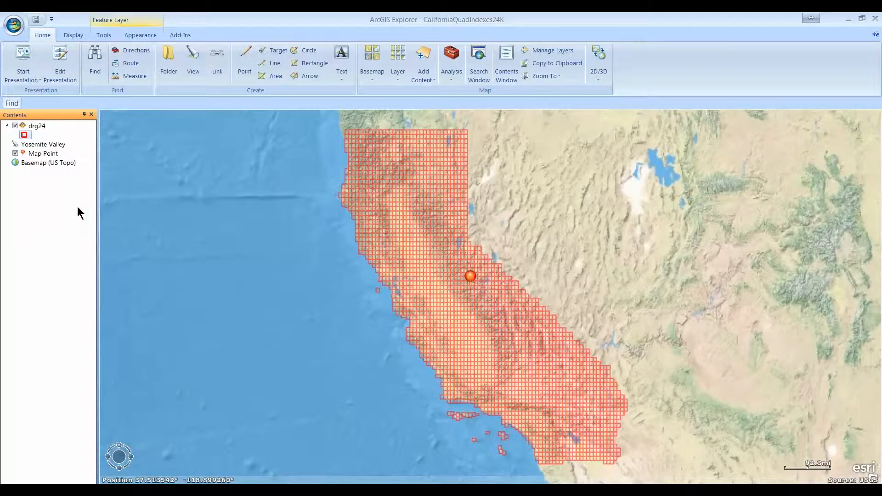
Go to the Map Point note and inspect the drg24 quad grid around Yosemite Valley.
right_click(42, 153)
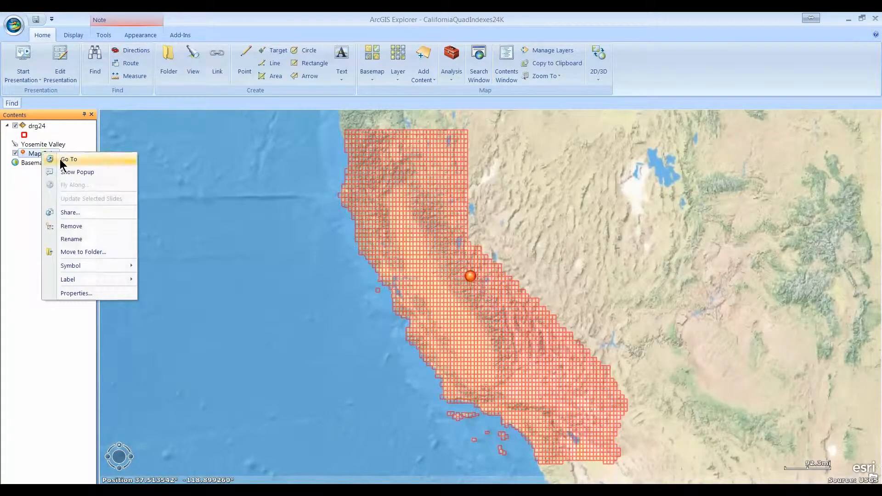
click(60, 159)
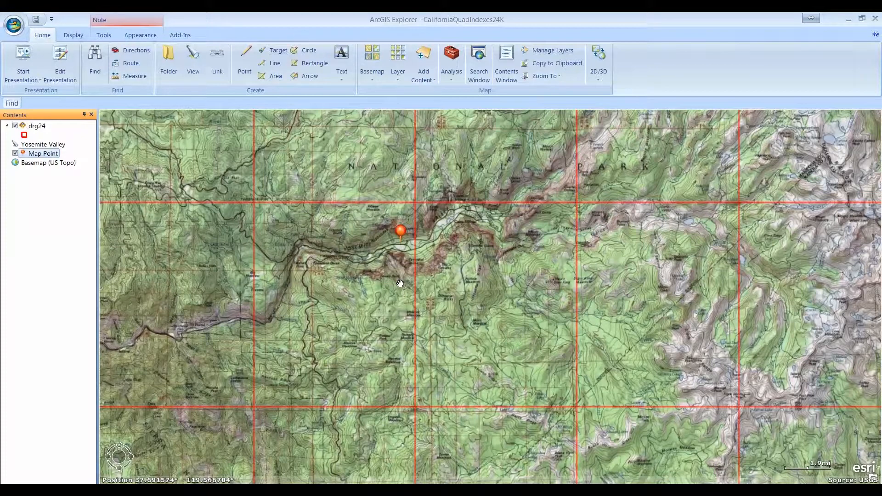
drag(400, 283, 477, 370)
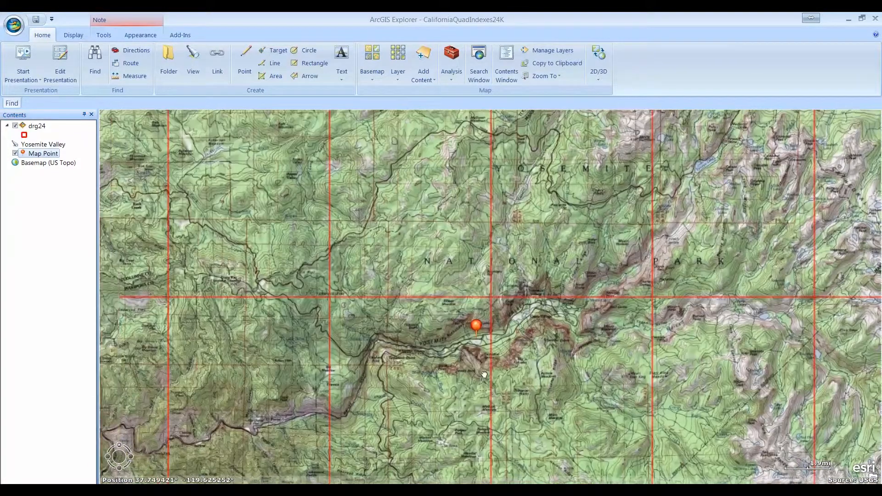
scroll(531, 369, down, 2)
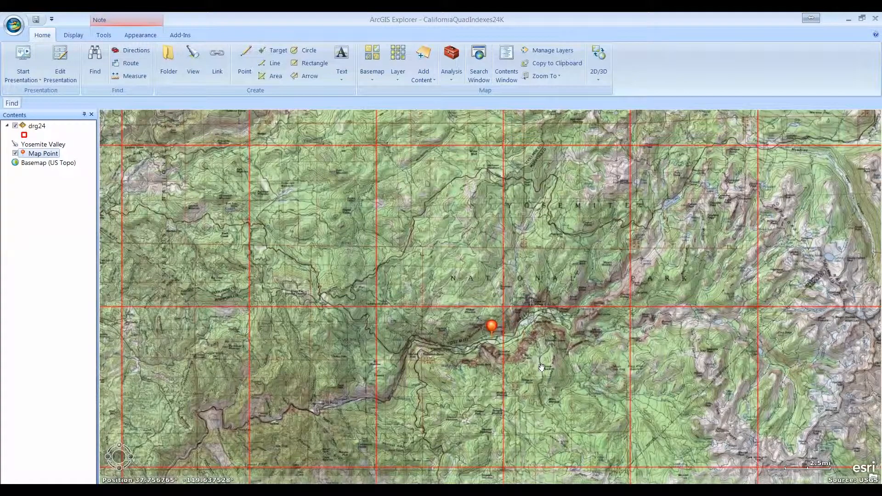
Identify the Half Dome quad southeast of the map point, copy its LABEL value o37119f5-HALF DOME, and close the popup.
click(542, 368)
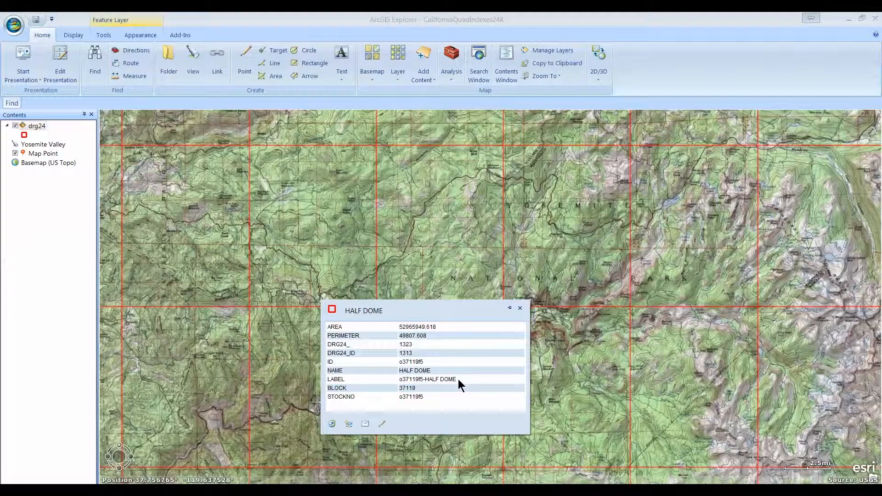
drag(458, 379, 409, 382)
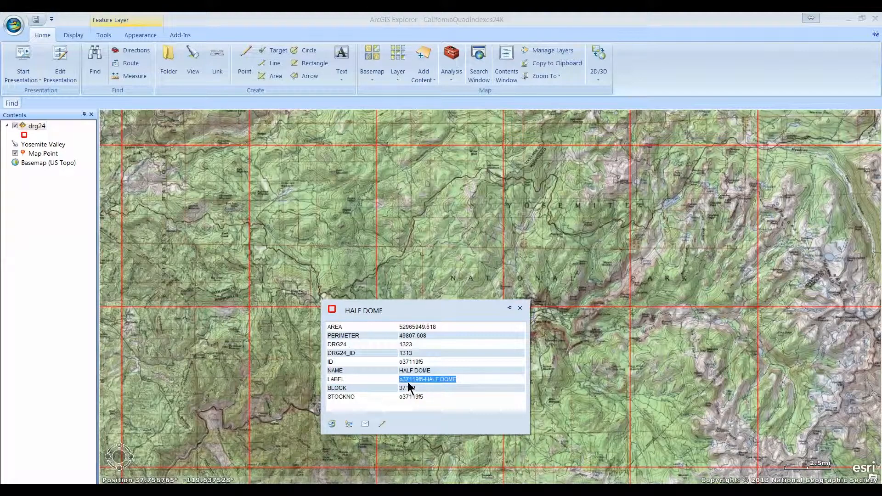
right_click(410, 379)
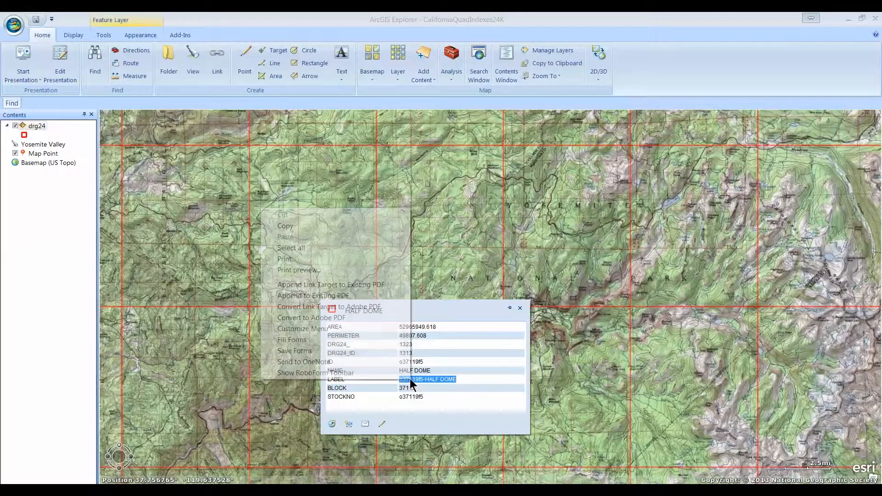
click(312, 227)
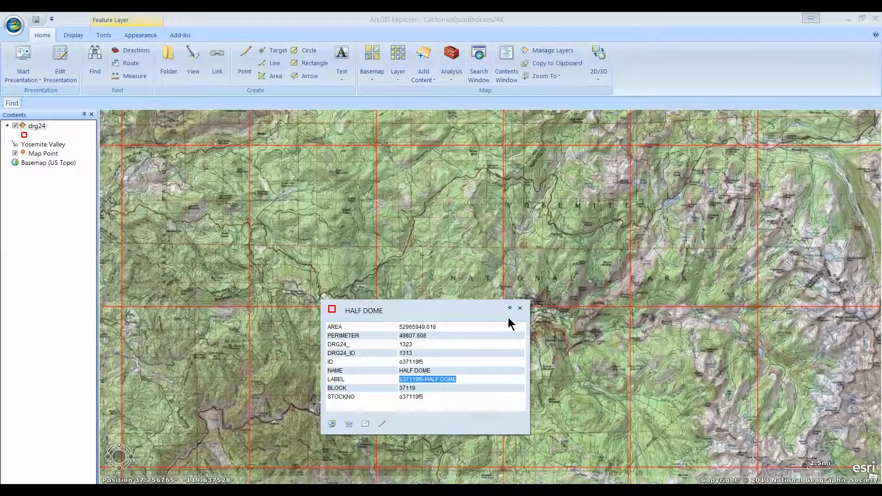
click(519, 307)
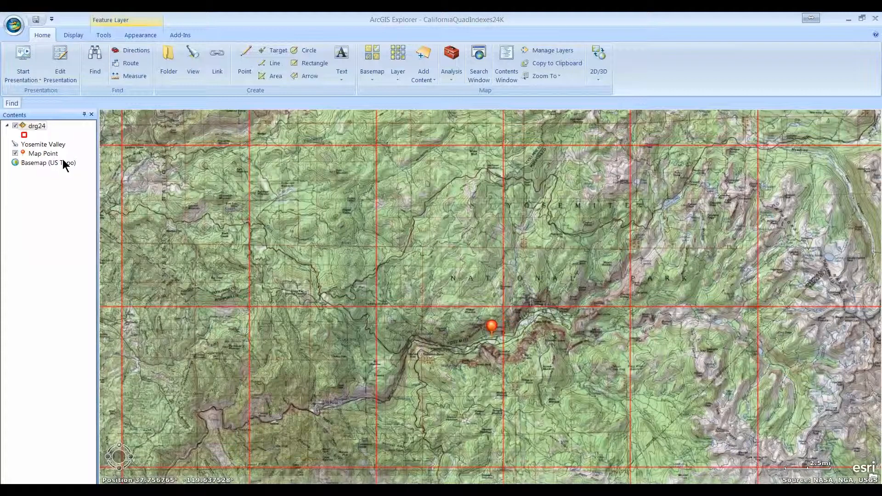
Hide the drg24 layer and add the drg_24k_mosaics.shp shapefile from the topo_maps folder.
click(17, 127)
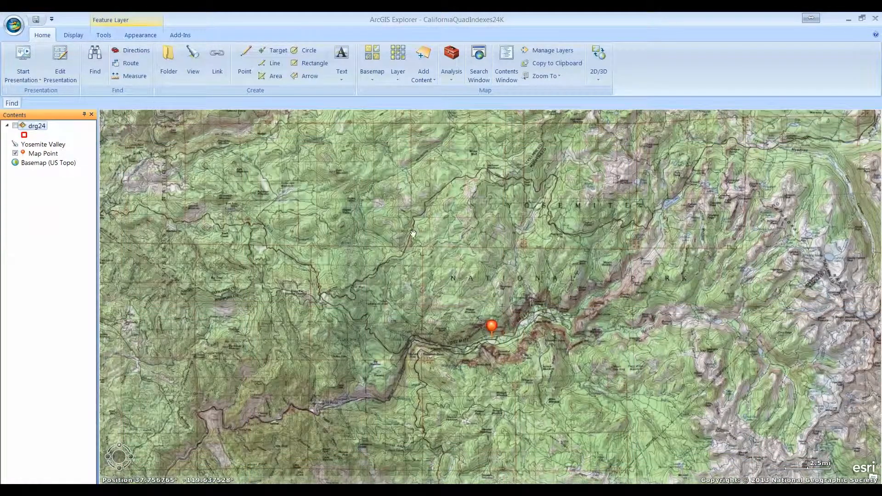
click(426, 78)
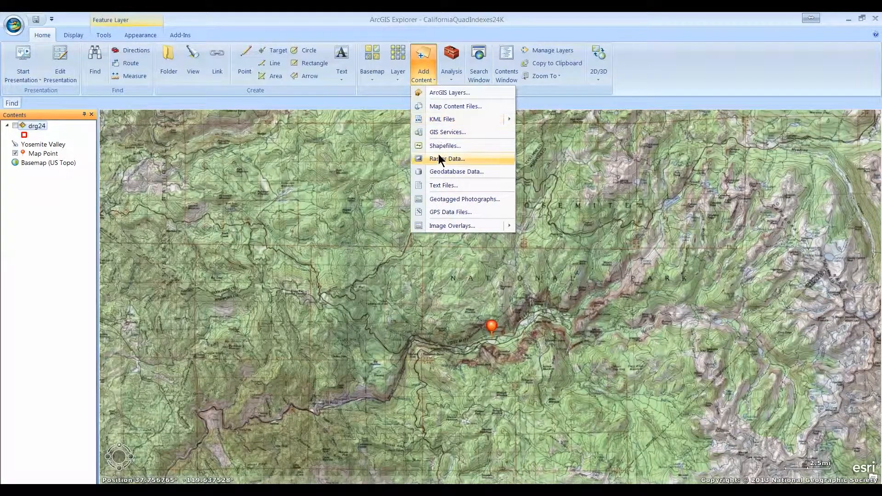
click(438, 146)
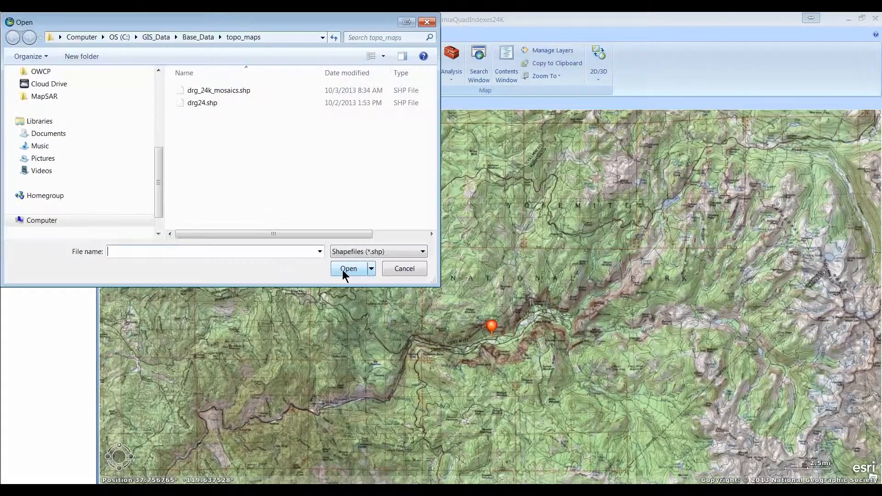
click(214, 90)
click(348, 269)
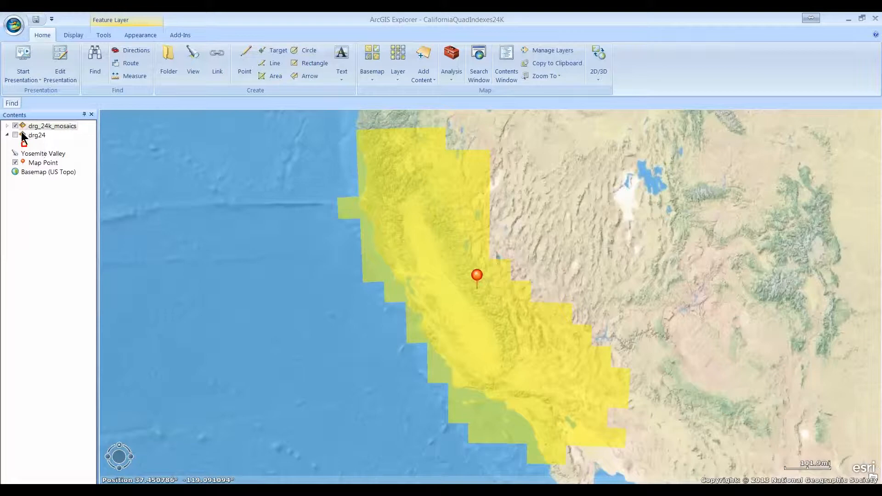
Expand the drg_24k_mosaics layer and change its symbol to the purple outline fill.
click(6, 127)
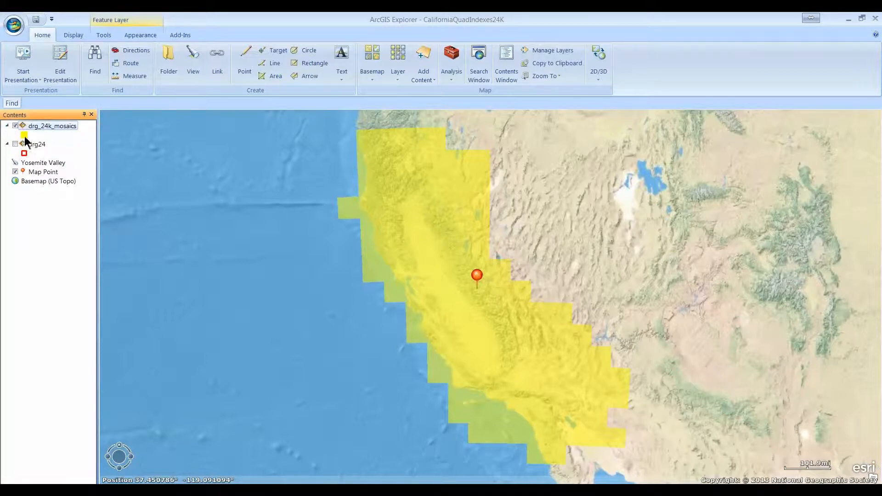
right_click(22, 136)
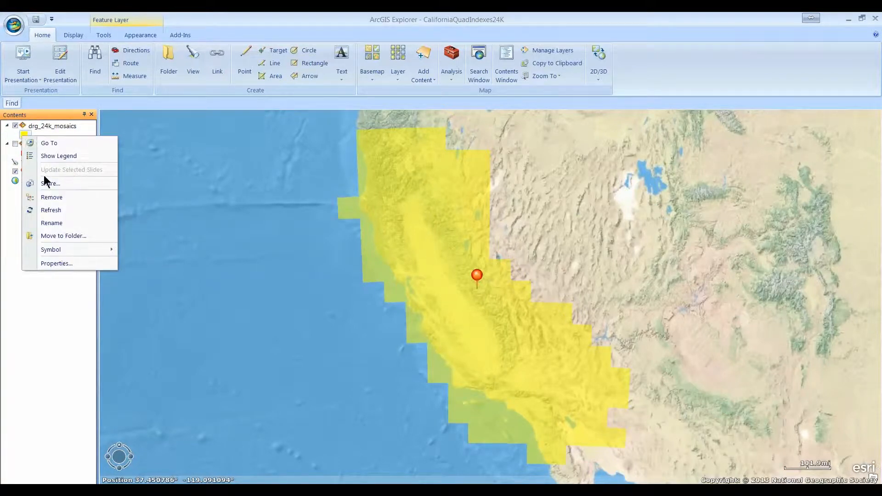
mouse_move(64, 249)
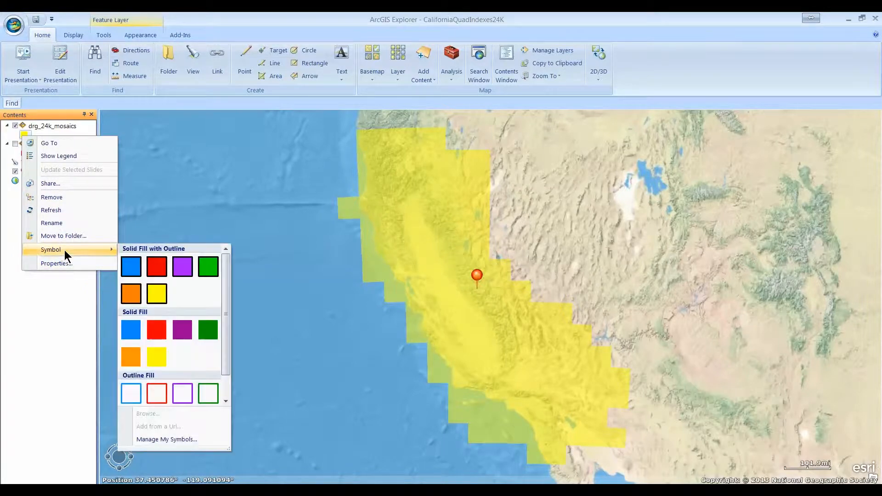
click(183, 394)
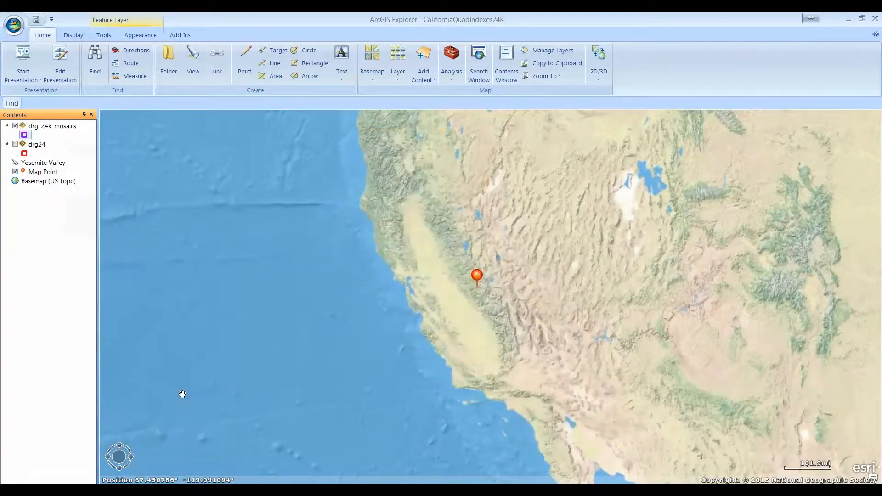
Go to the Map Point note and zoom out to examine the mosaic boundary surrounding Yosemite Valley.
right_click(50, 172)
click(73, 176)
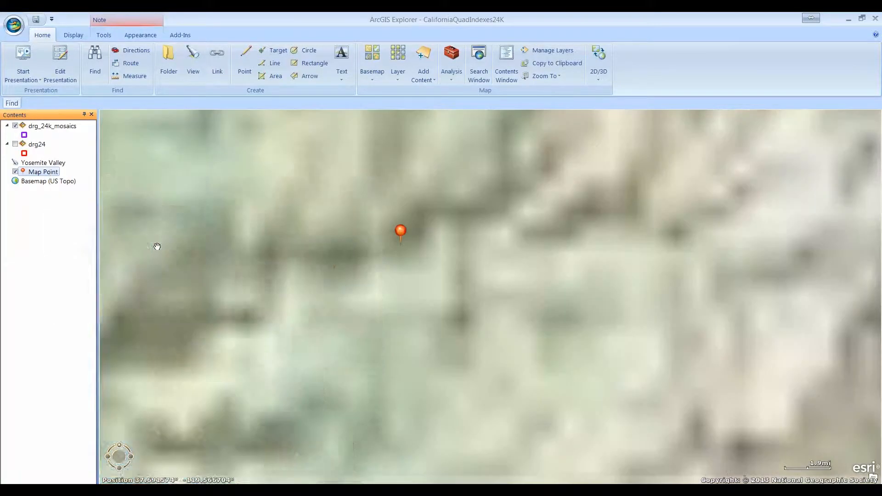
scroll(398, 298, down, 2)
scroll(399, 298, down, 1)
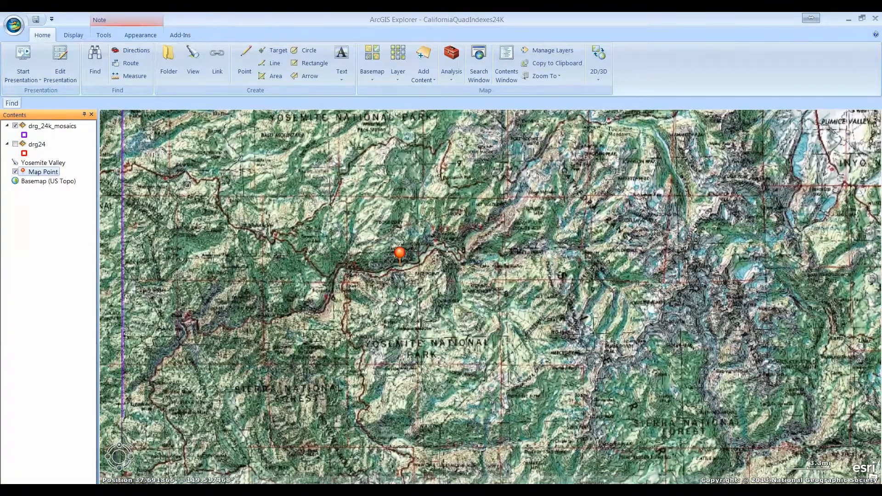
scroll(400, 301, down, 1)
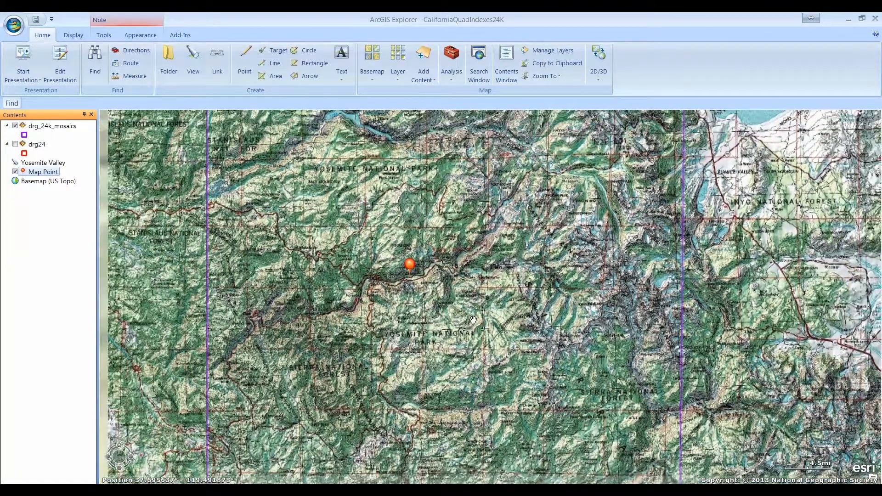
scroll(477, 318, down, 1)
scroll(477, 317, down, 1)
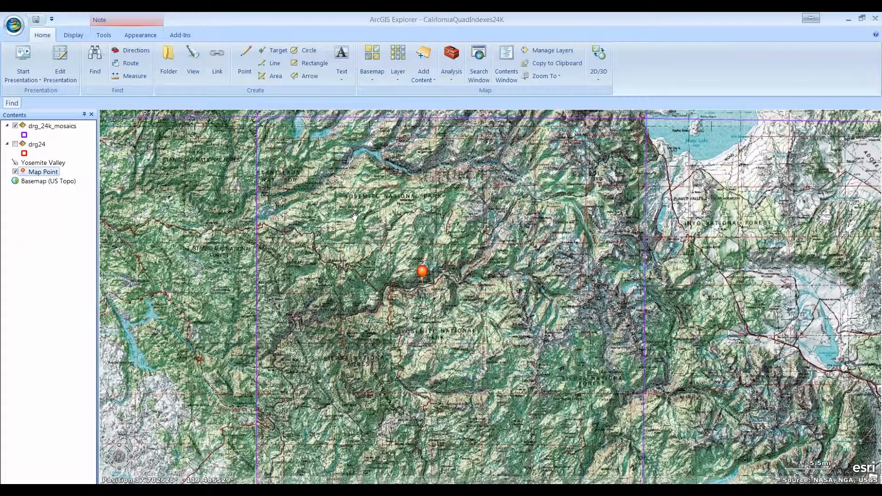
Identify the mosaic covering Yosemite Valley, check its IMAGE value, and close the popup.
click(355, 216)
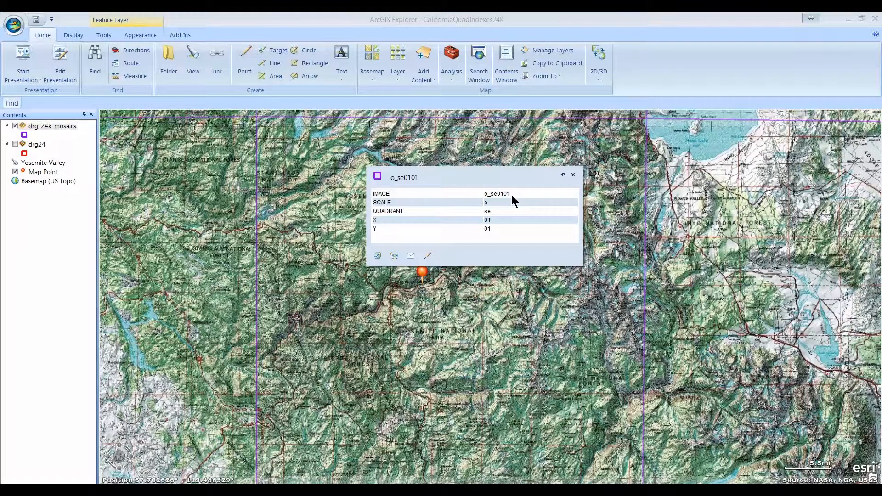
click(573, 175)
Show the drg24 layer instead of drg_24k_mosaics, and review the attributes in the popup of the quad southeast of the map point.
click(15, 143)
click(16, 126)
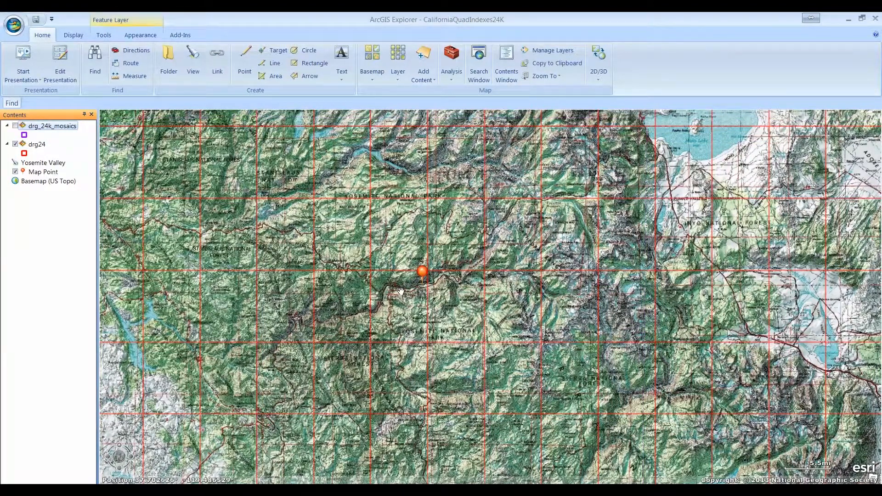
click(452, 306)
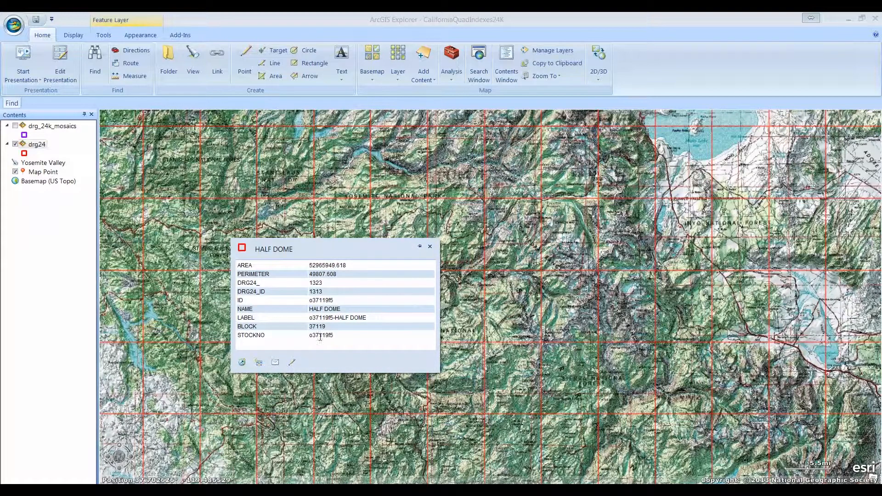
click(429, 246)
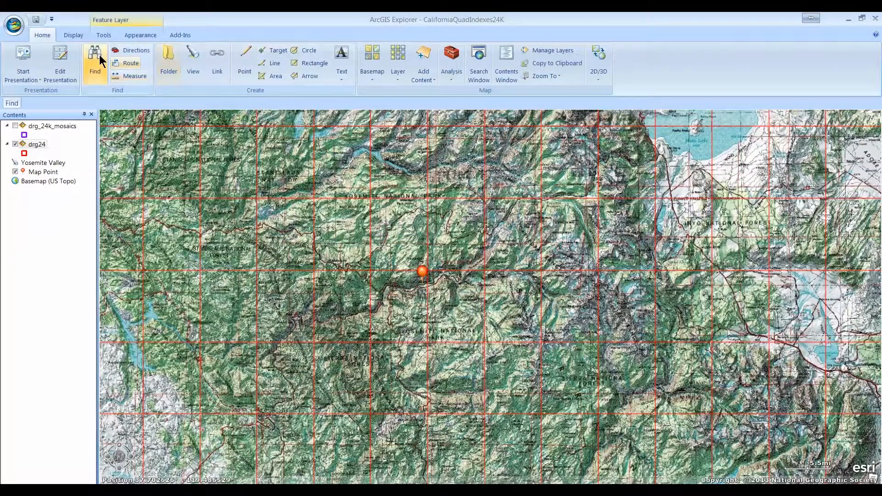
Limit the drg24 popup content to the NAME and LABEL fields, excluding AREA, PERIMETER, DRG24_, DRG24_ID, ID, BLOCK and STOCKNO.
click(32, 140)
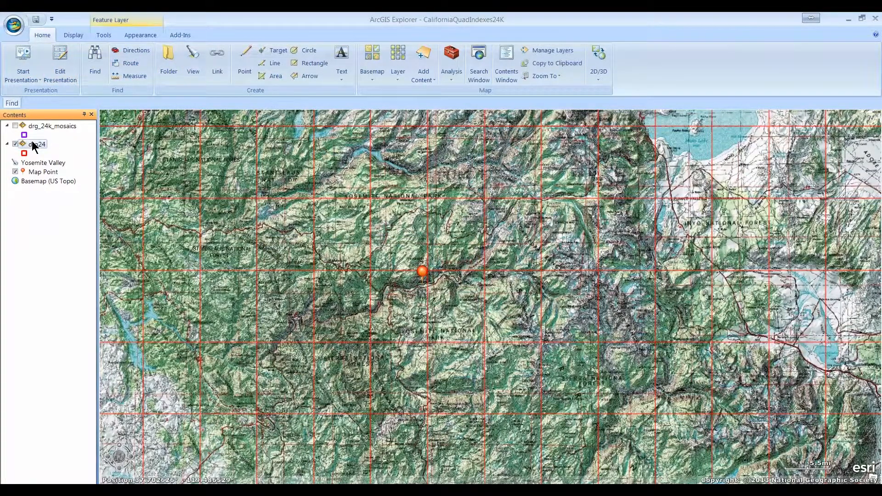
click(141, 35)
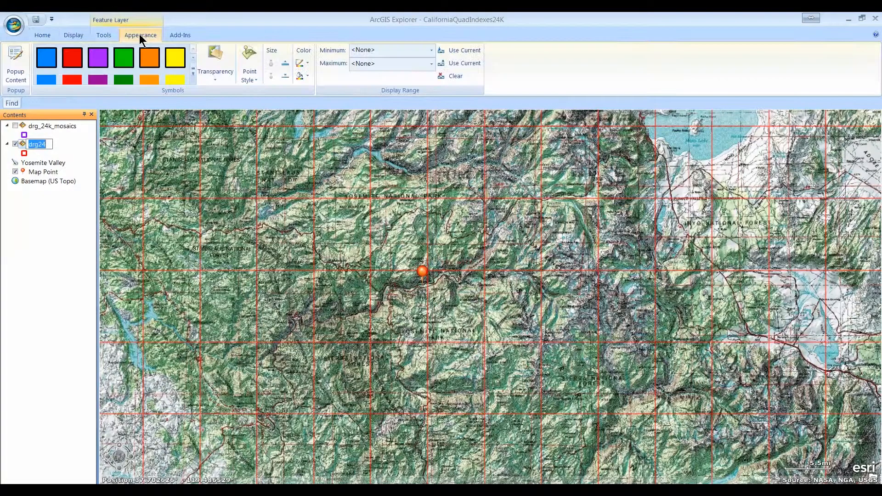
click(16, 64)
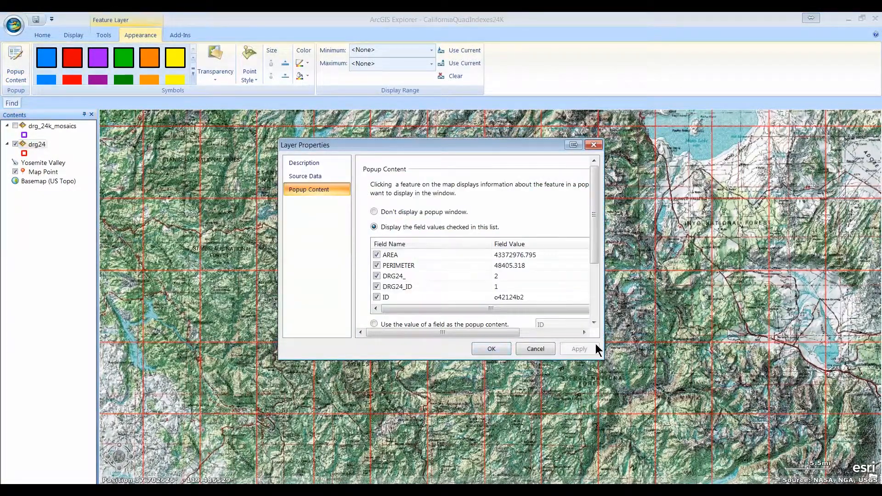
click(376, 255)
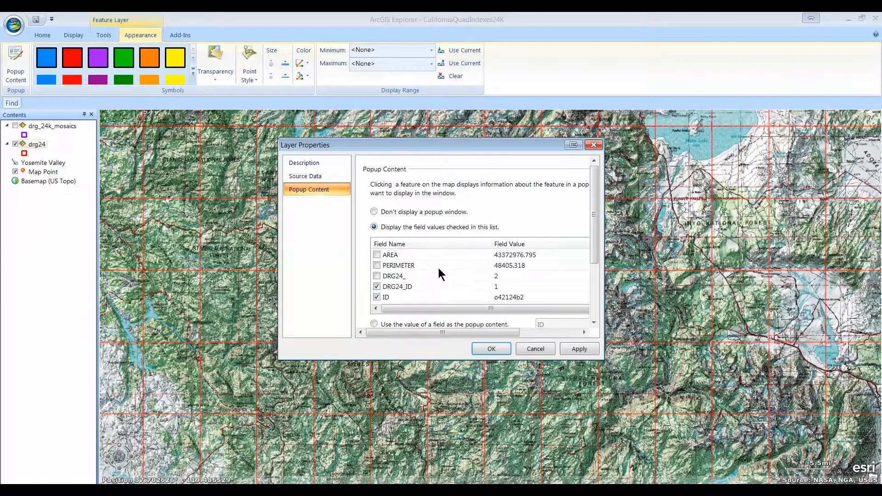
scroll(438, 268, down, 1)
click(377, 254)
click(376, 265)
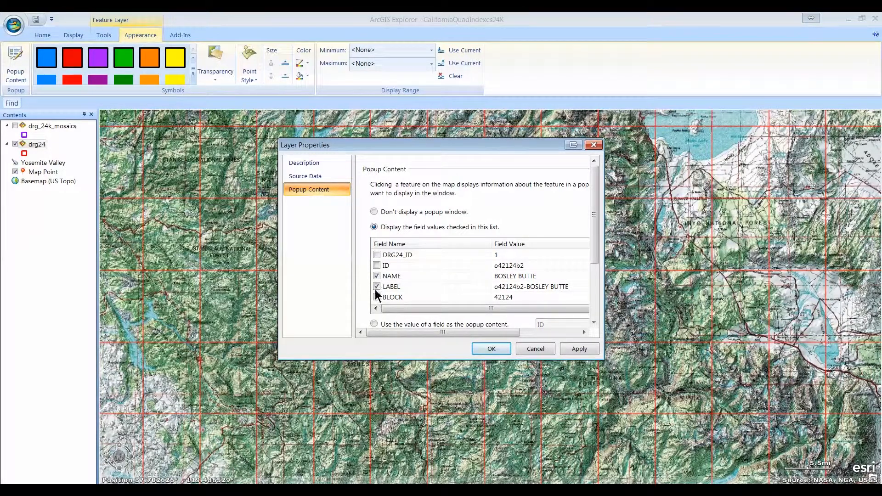
scroll(463, 277, down, 1)
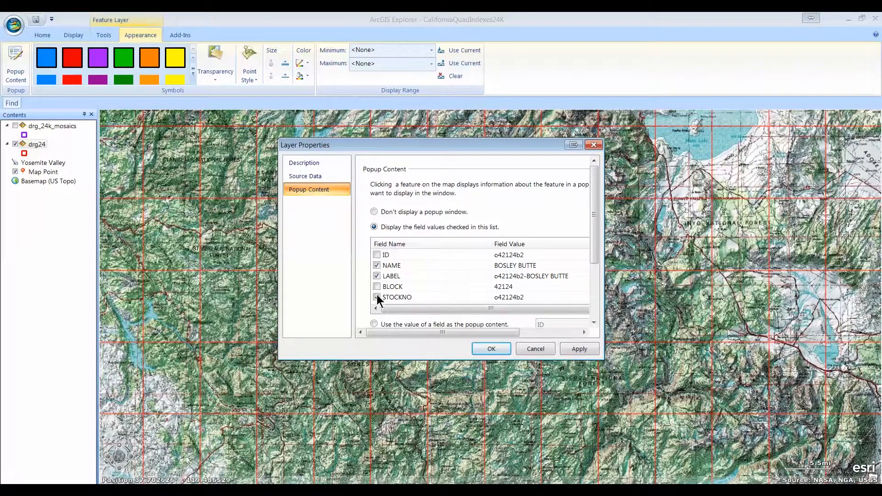
Set LABEL as the drg24 popup title field, enable Display as Tip, and apply the layer properties.
drag(595, 246, 587, 317)
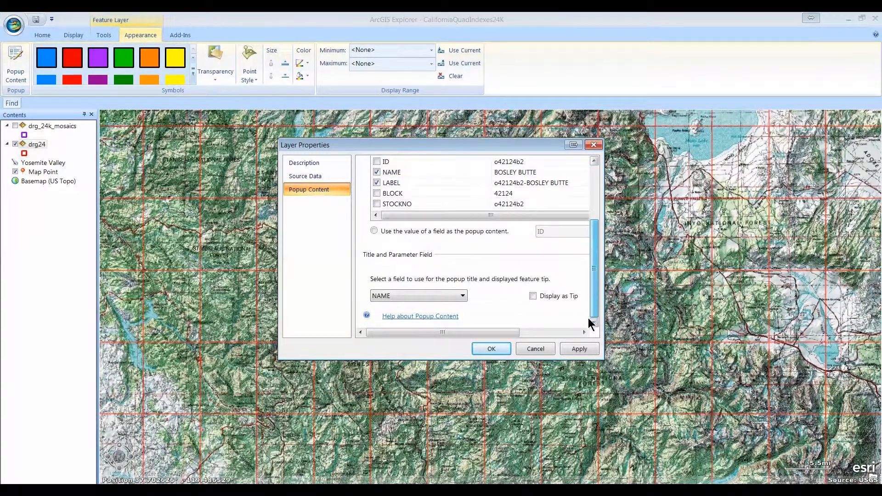
click(463, 296)
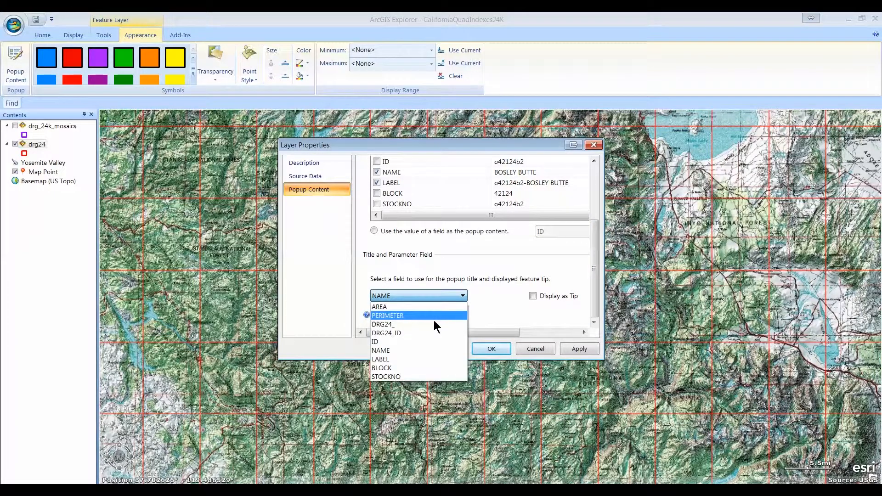
click(416, 359)
click(533, 295)
click(490, 349)
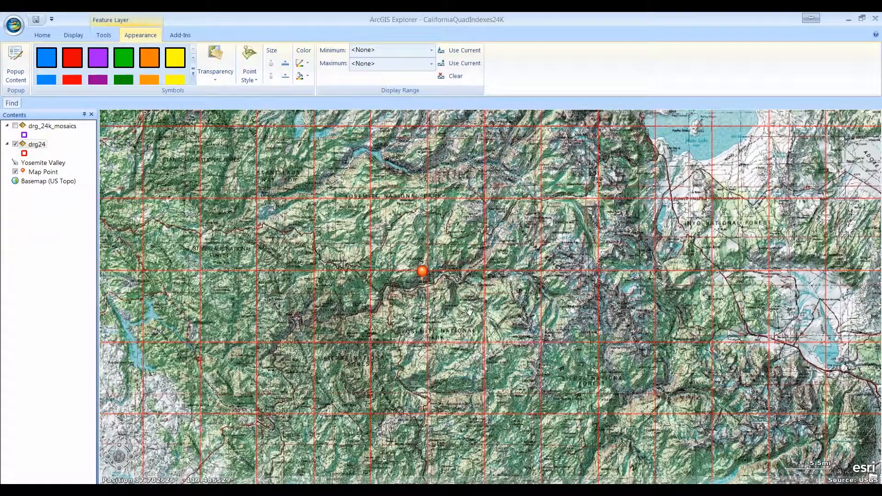
Go to the Map Point note and check the map tips and simplified popup on the quads around Yosemite Valley.
right_click(48, 172)
click(60, 178)
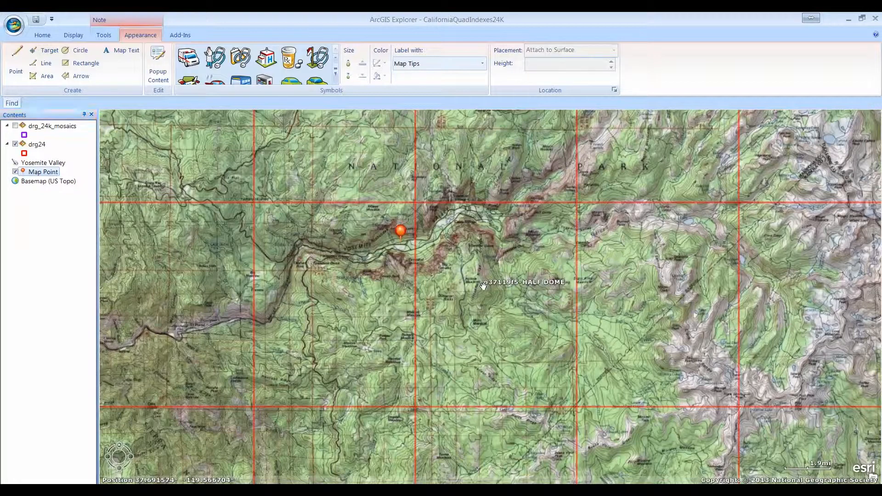
click(484, 286)
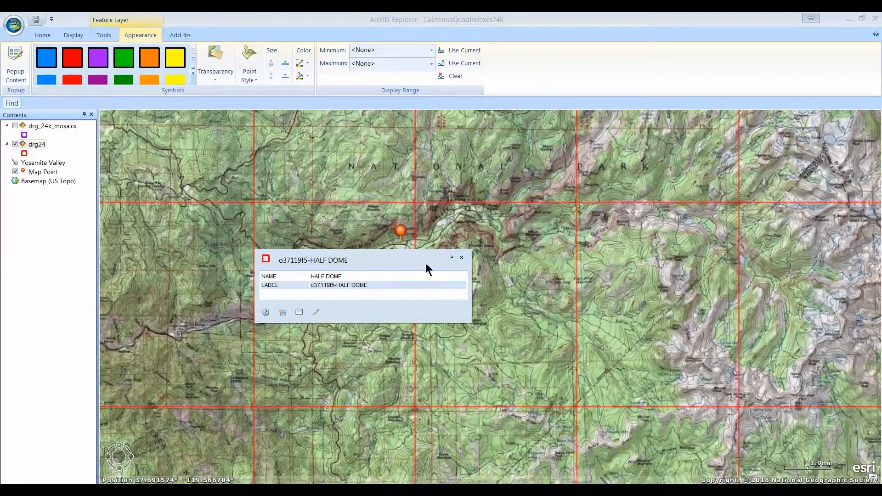
click(461, 258)
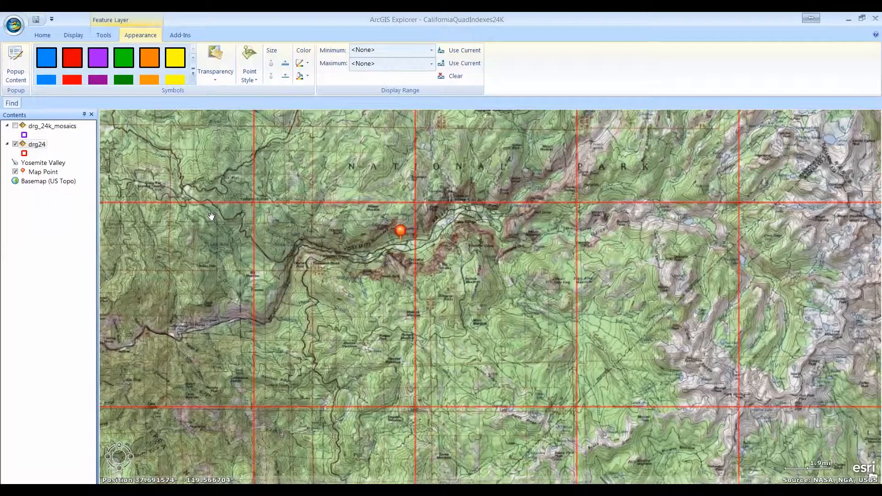
mouse_move(215, 216)
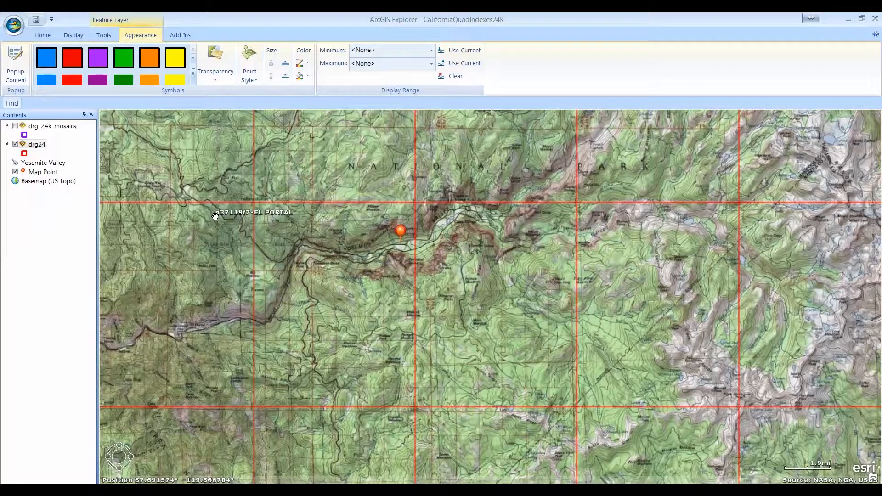